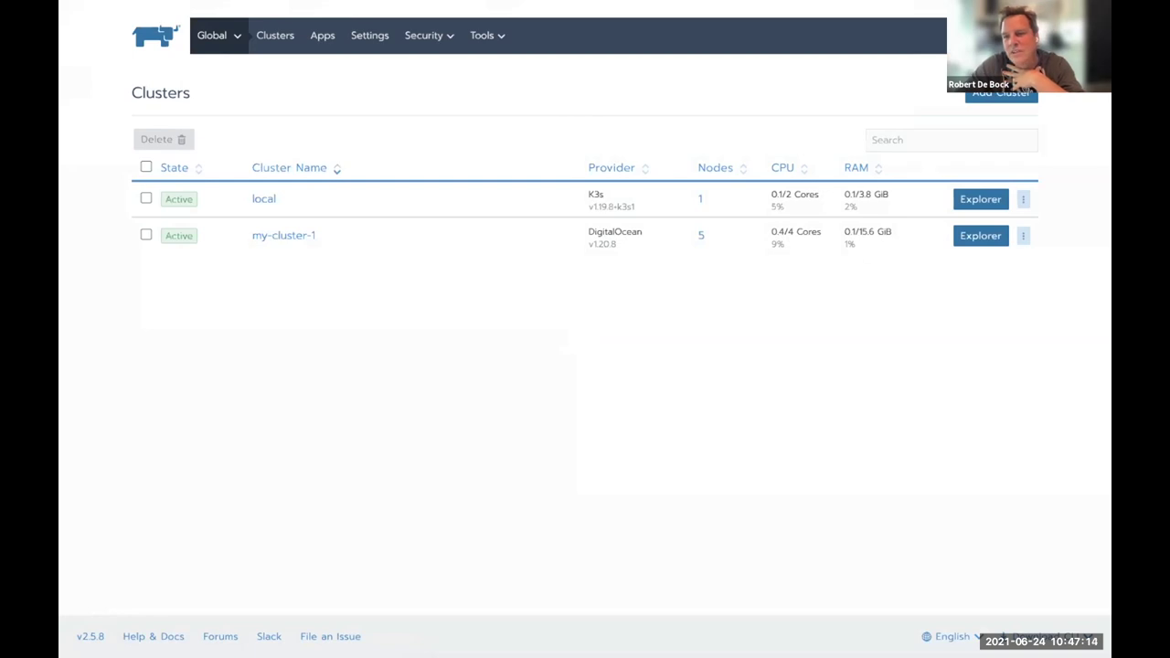
# Step: Review the provider types offered for a new cloud credential, leaving the form without creating one
pyautogui.moveTo(1092, 34)
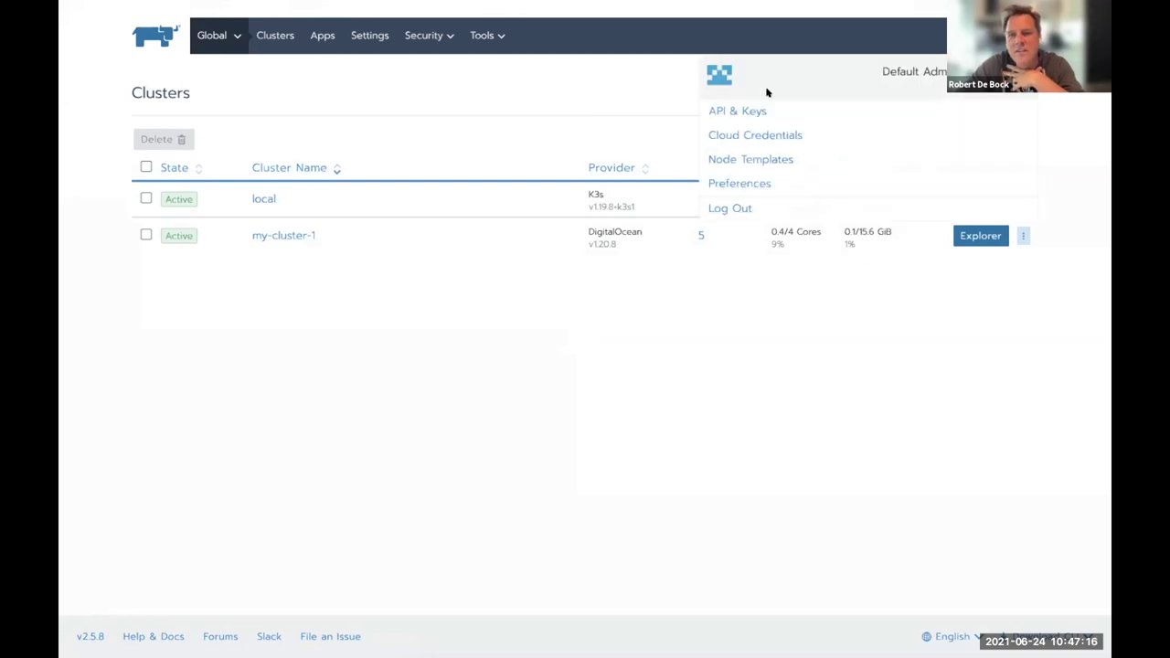
pyautogui.click(755, 135)
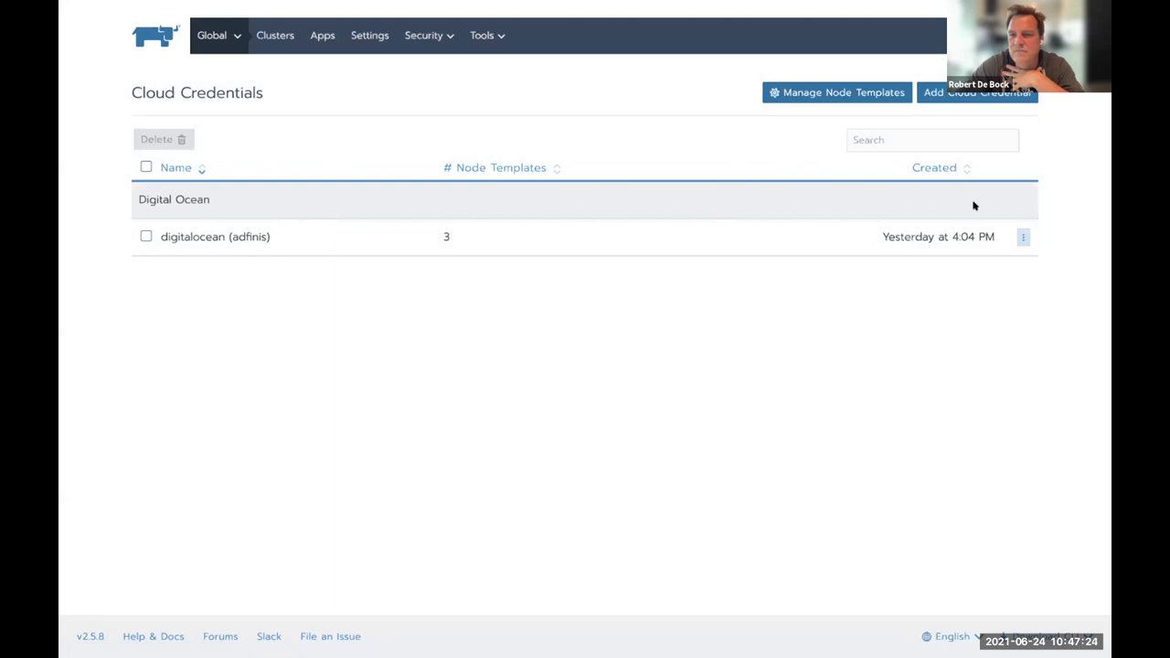
pyautogui.click(965, 93)
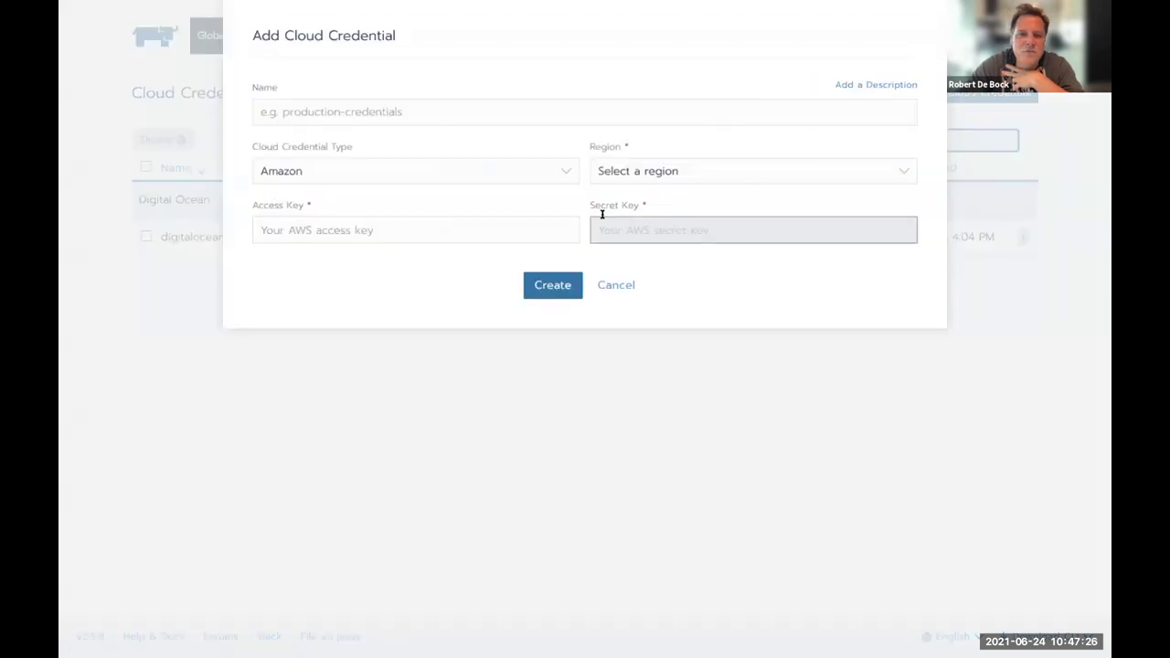
pyautogui.click(474, 171)
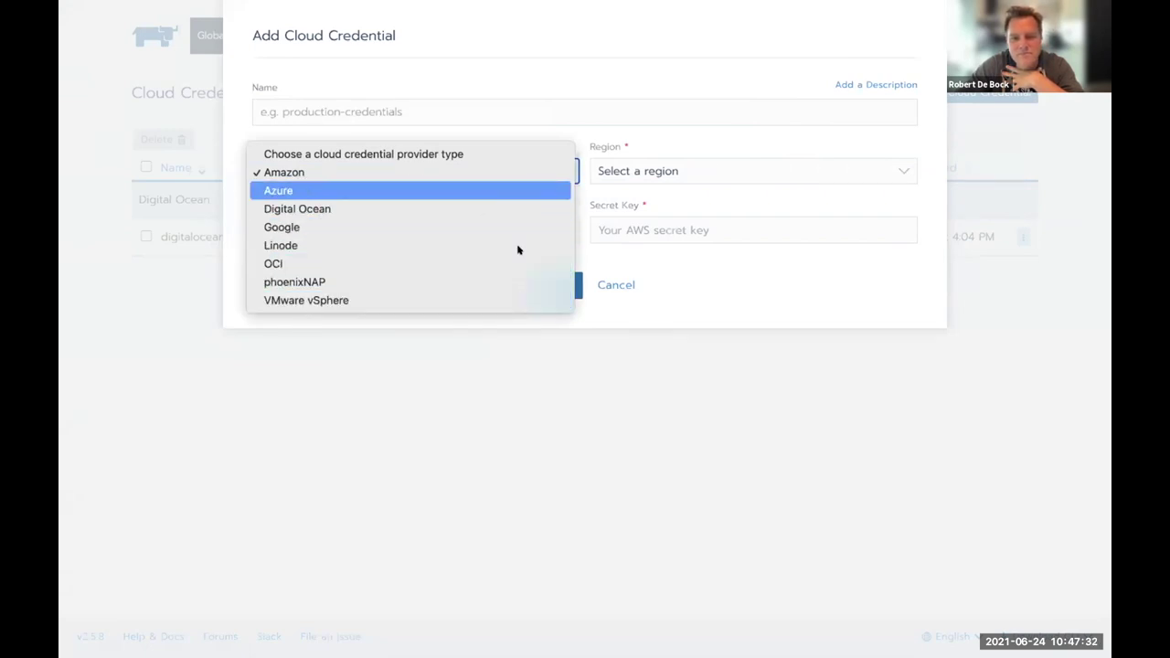
pyautogui.click(556, 350)
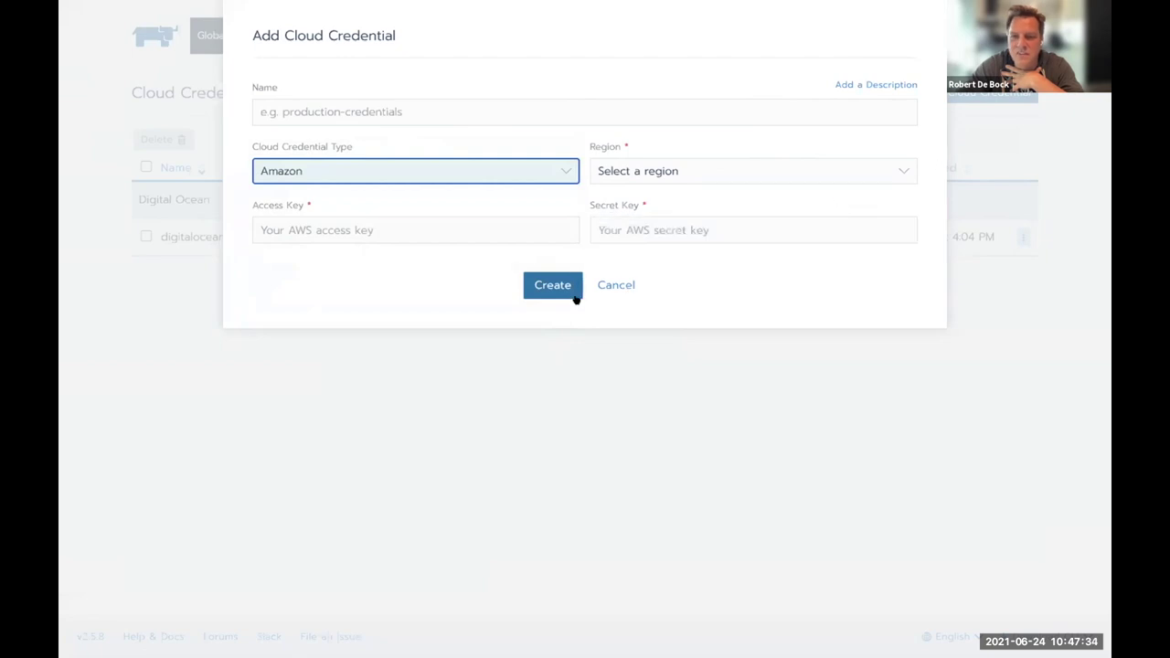
pyautogui.click(607, 284)
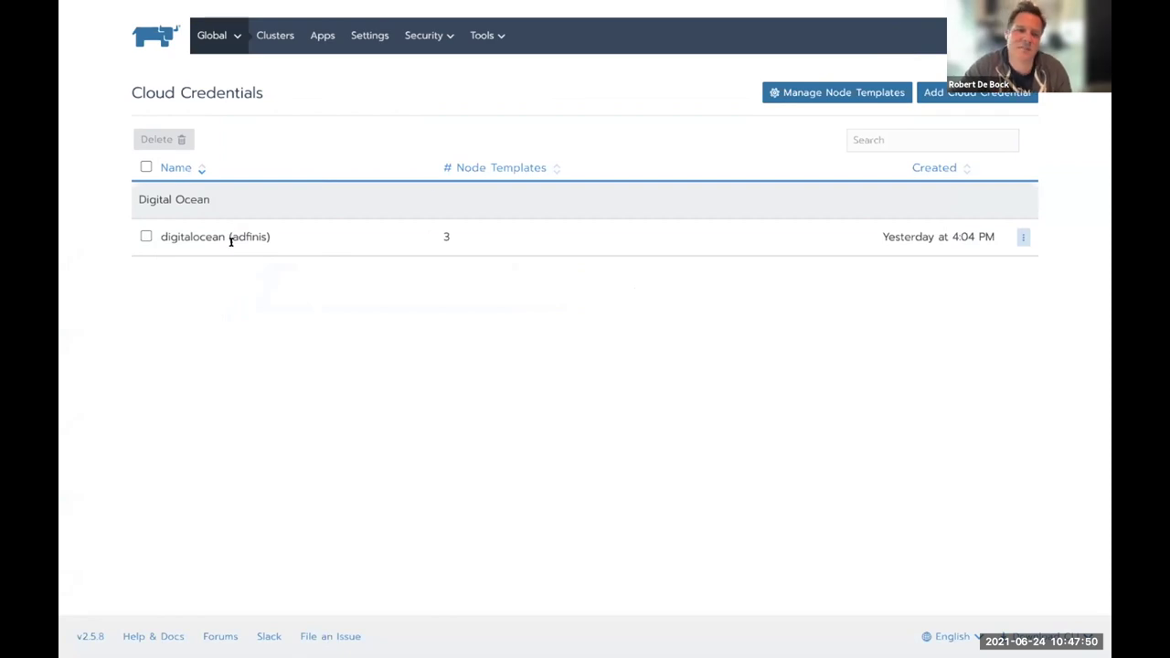
# Step: Examine the existing node templates and return to the global cluster overview
pyautogui.click(796, 85)
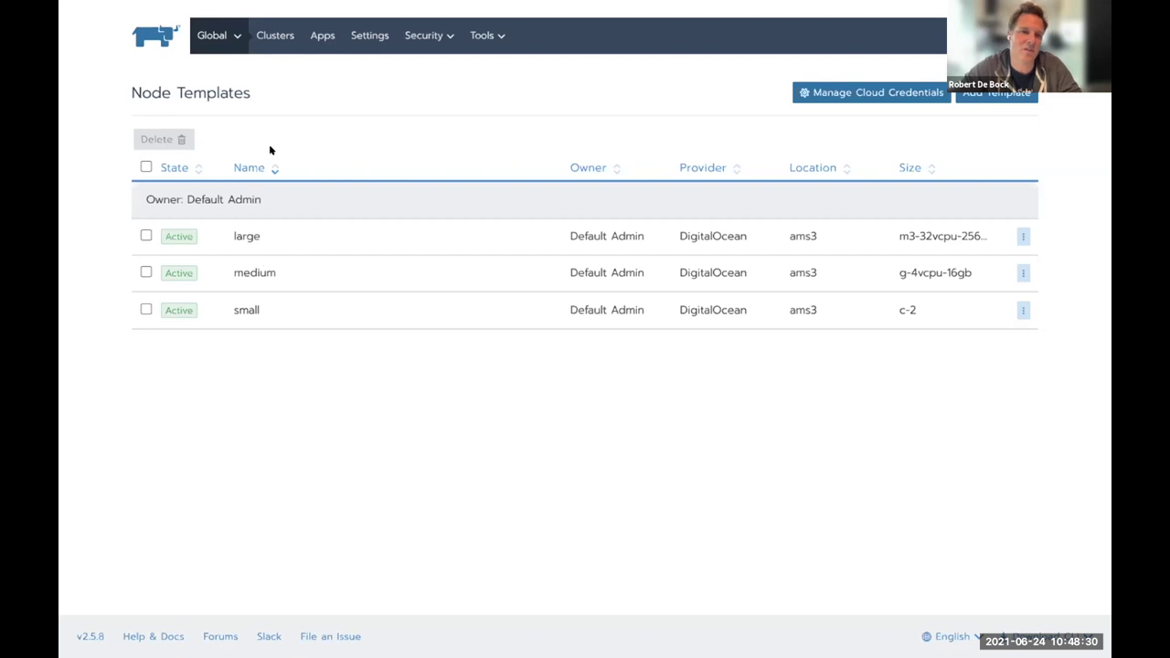
pyautogui.click(211, 34)
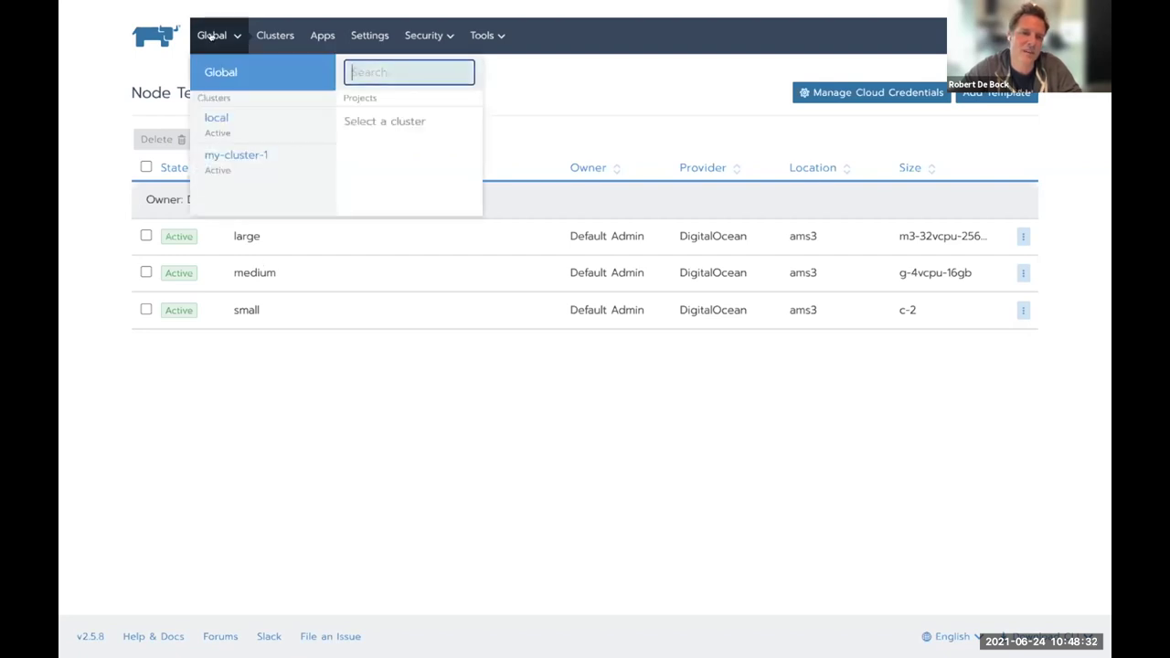
pyautogui.click(220, 72)
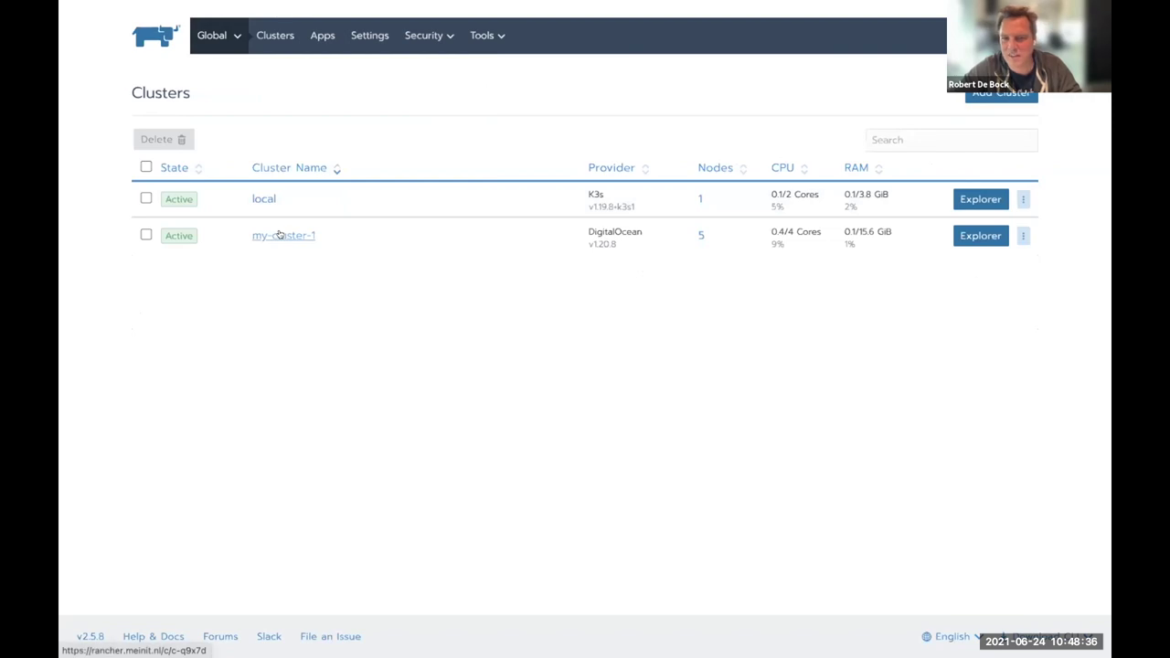
# Step: Start a new Kubernetes cluster with RKE on DigitalOcean infrastructure and name it my-cluster-2
pyautogui.click(985, 103)
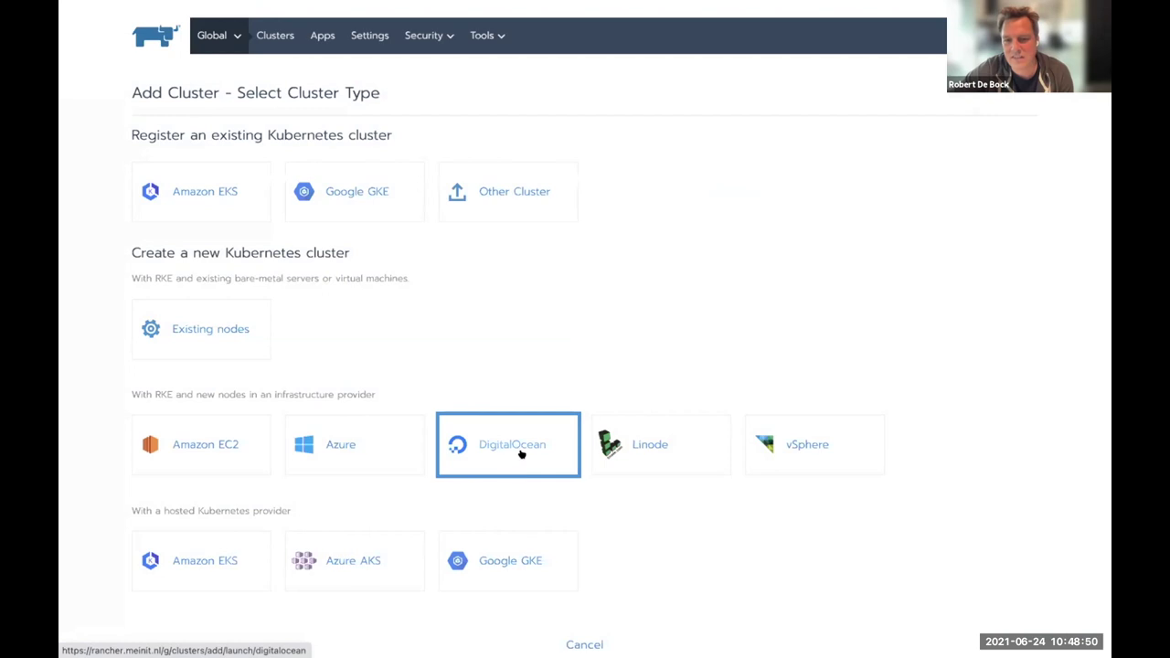
pyautogui.scroll(-1, 521, 455)
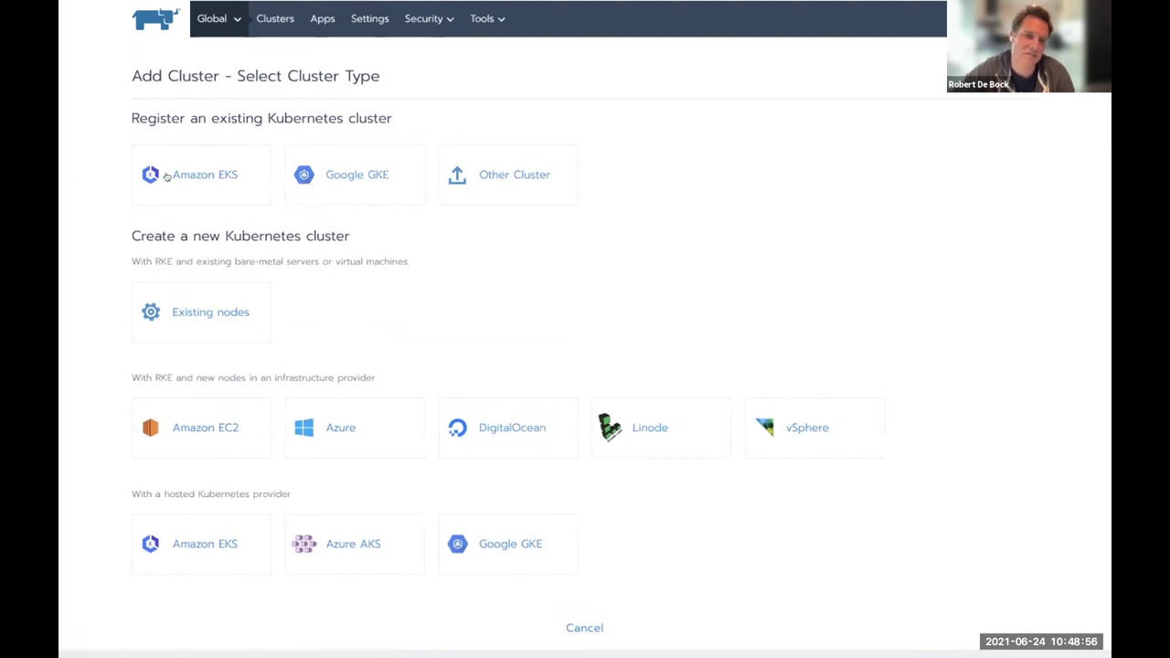
pyautogui.click(510, 445)
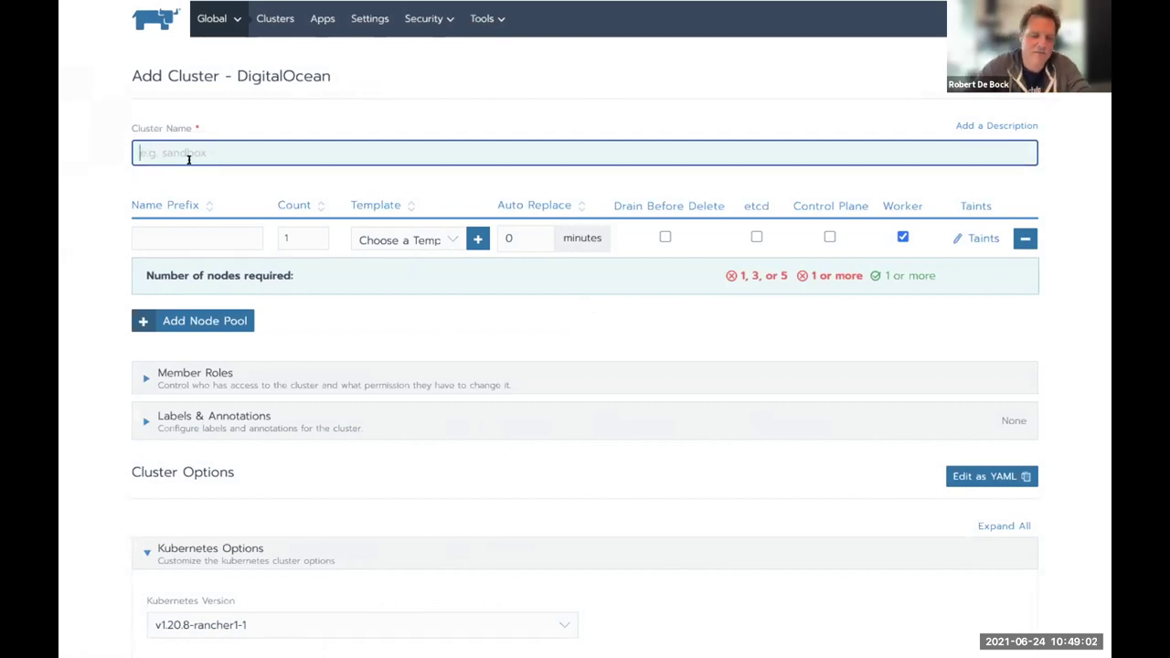
pyautogui.write('my-')
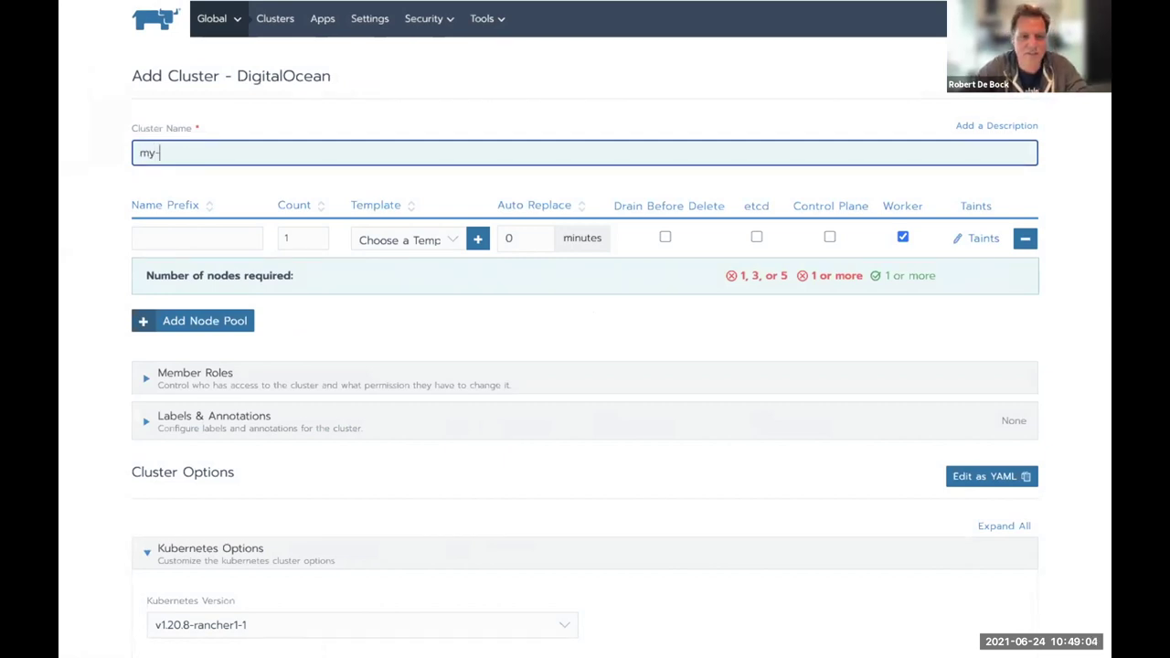
pyautogui.write('cluster-')
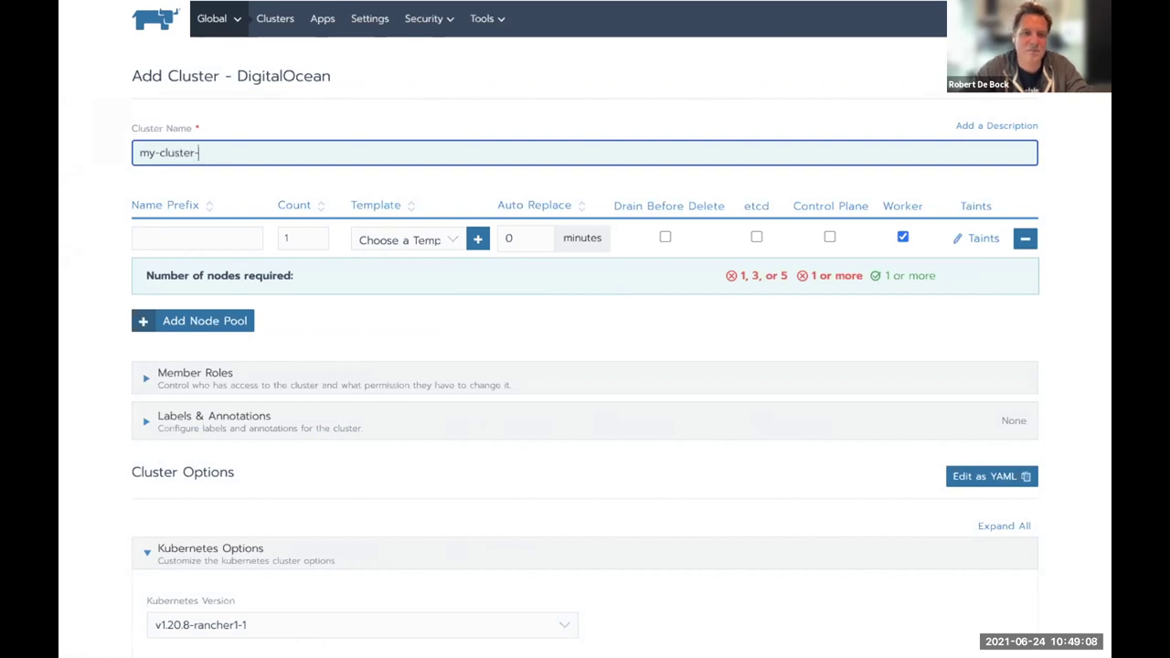
pyautogui.write('2')
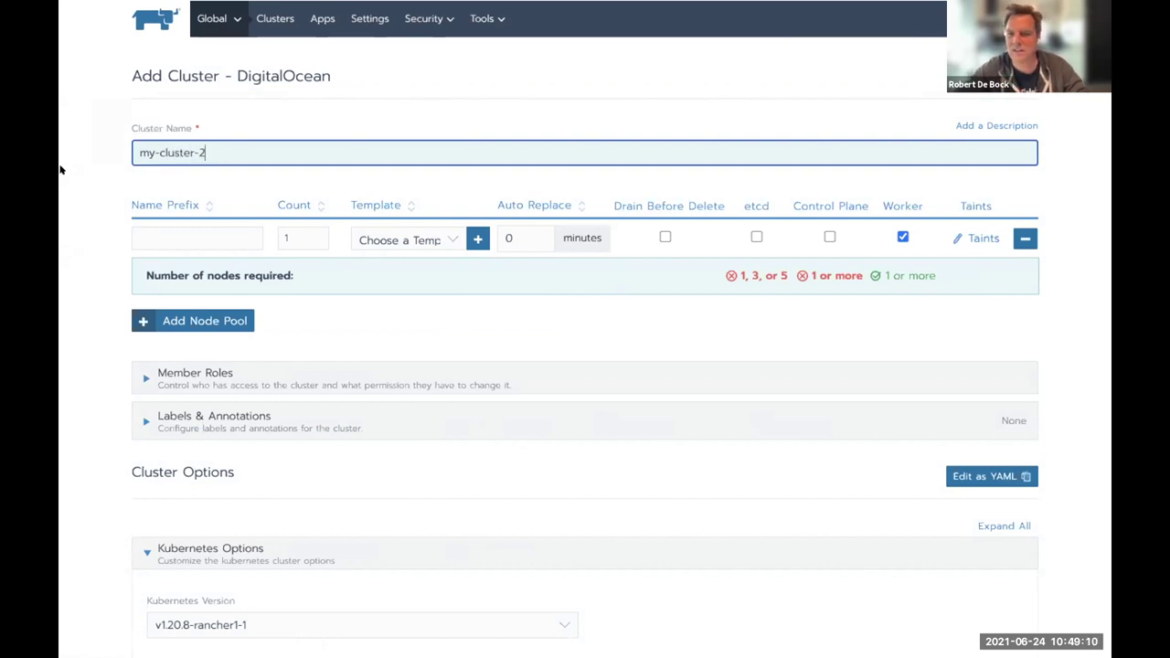
# Step: Configure the first node pool with only the etcd role, the name prefix etcd- and a count of 3
pyautogui.scroll(-1, 322, 148)
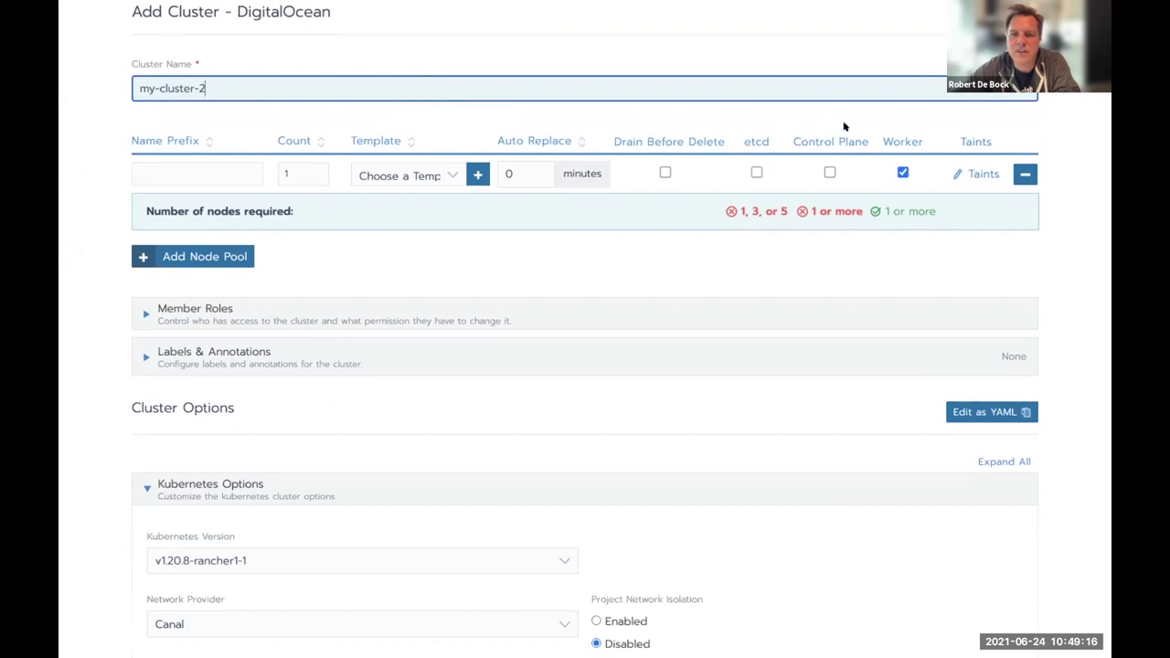
pyautogui.click(756, 172)
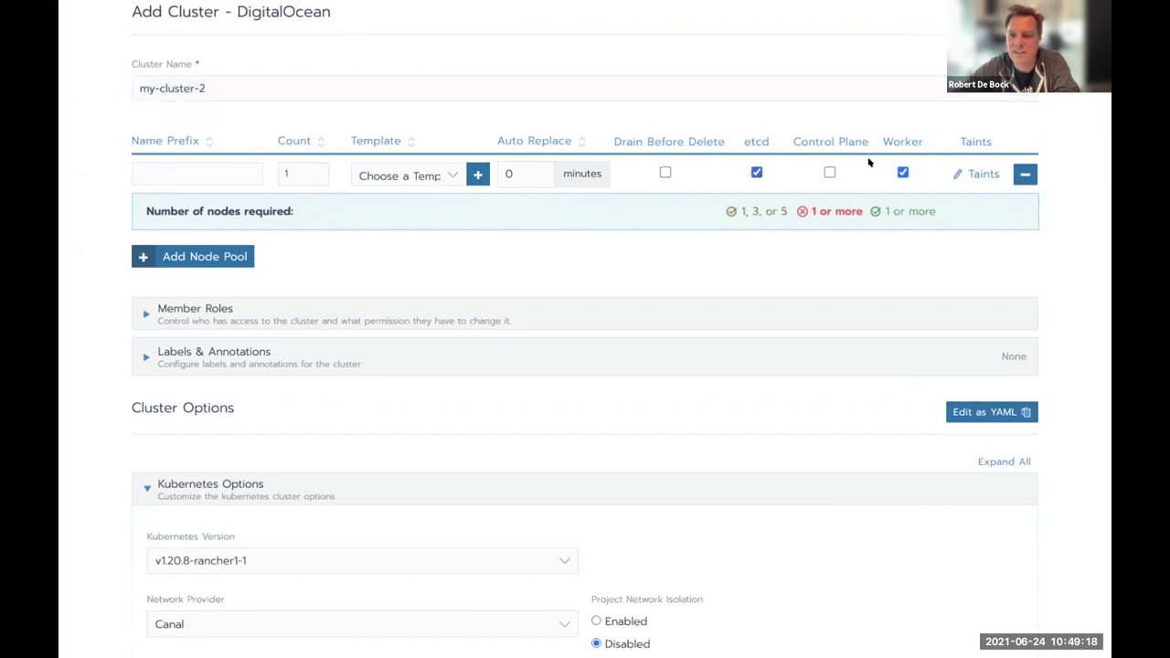
pyautogui.click(902, 173)
pyautogui.click(210, 175)
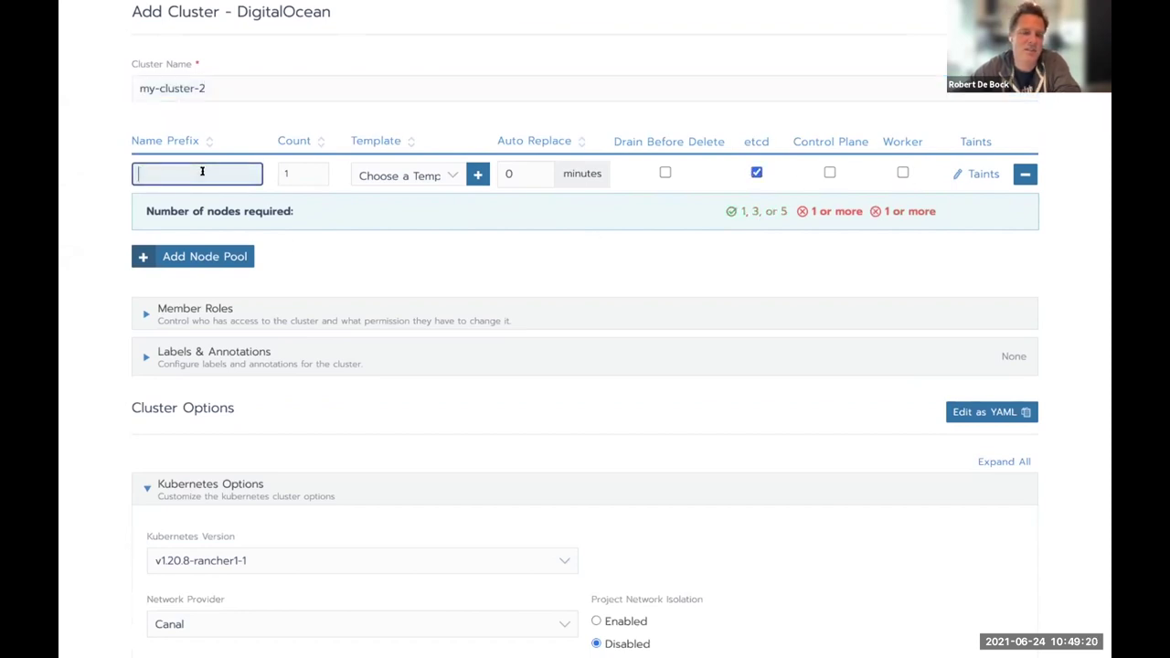
pyautogui.write('etcd-')
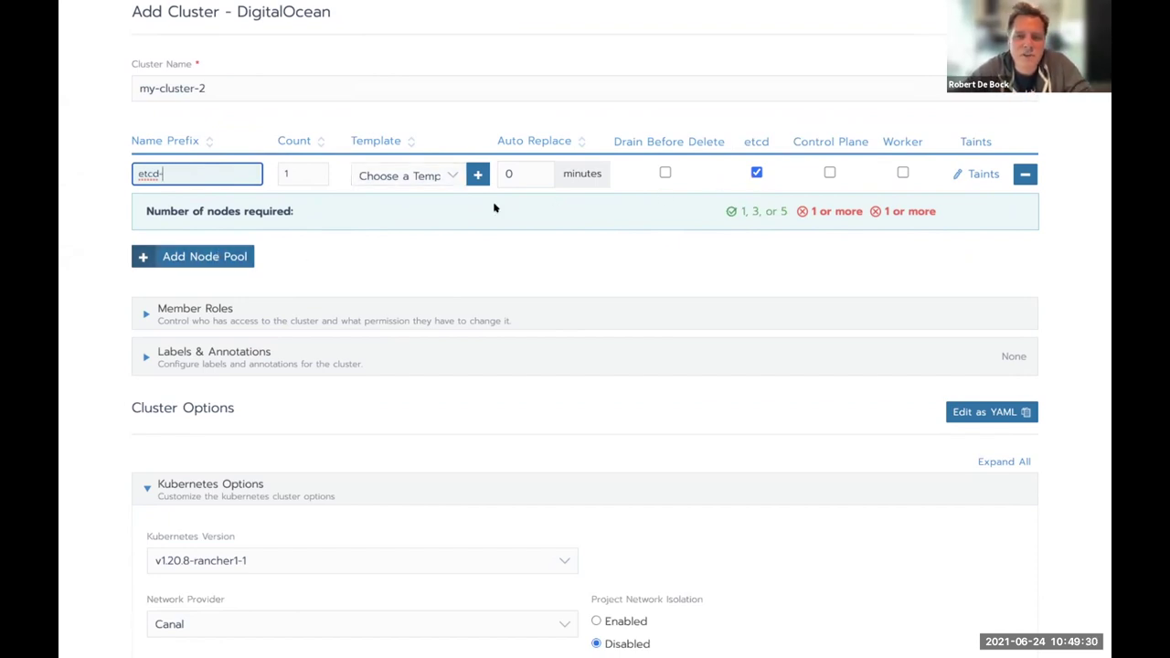
pyautogui.click(296, 171)
pyautogui.write('3')
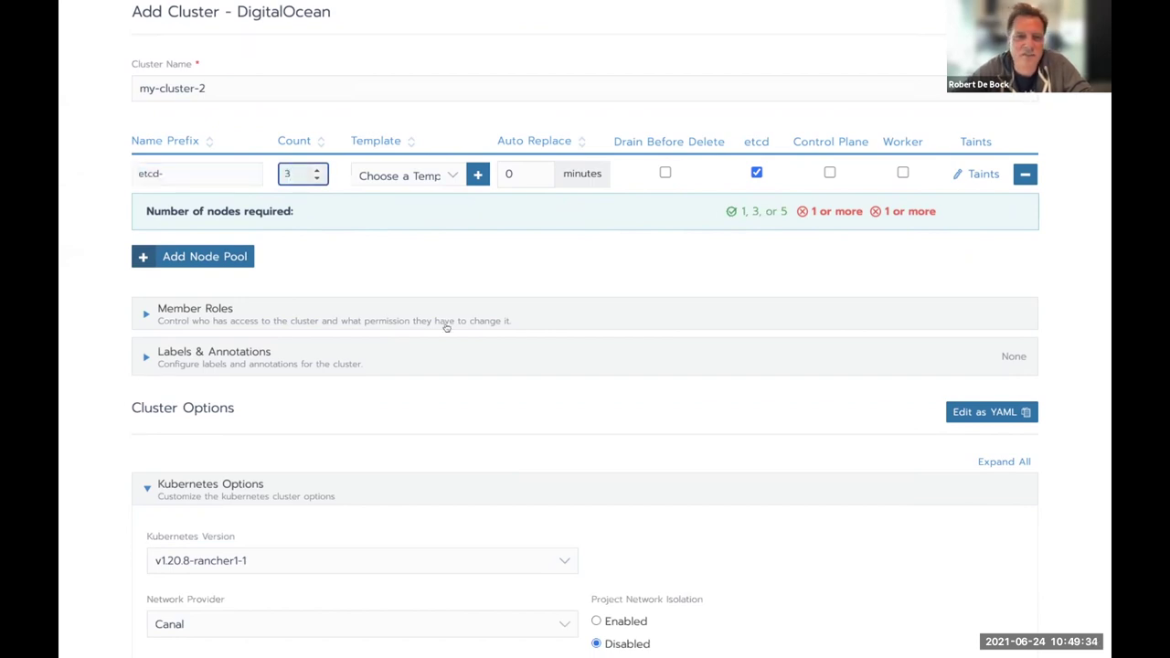
# Step: Add a second node pool with the name prefix cp- and only the Control Plane role
pyautogui.click(175, 257)
pyautogui.click(189, 208)
pyautogui.write('cp-')
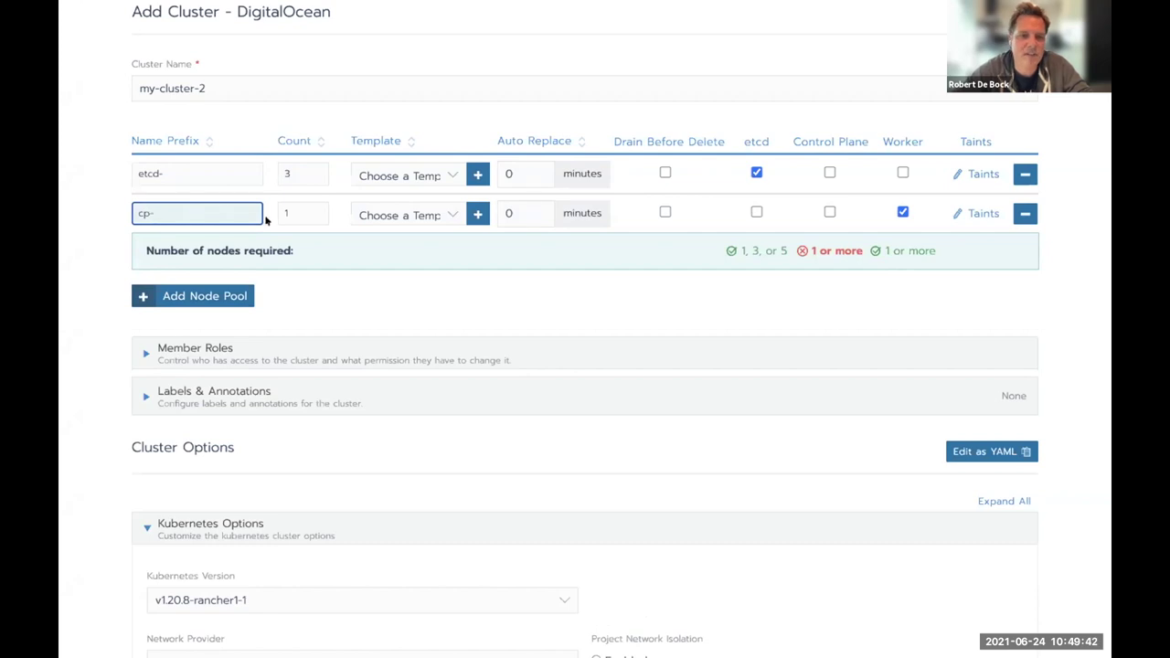
pyautogui.click(829, 212)
pyautogui.click(902, 212)
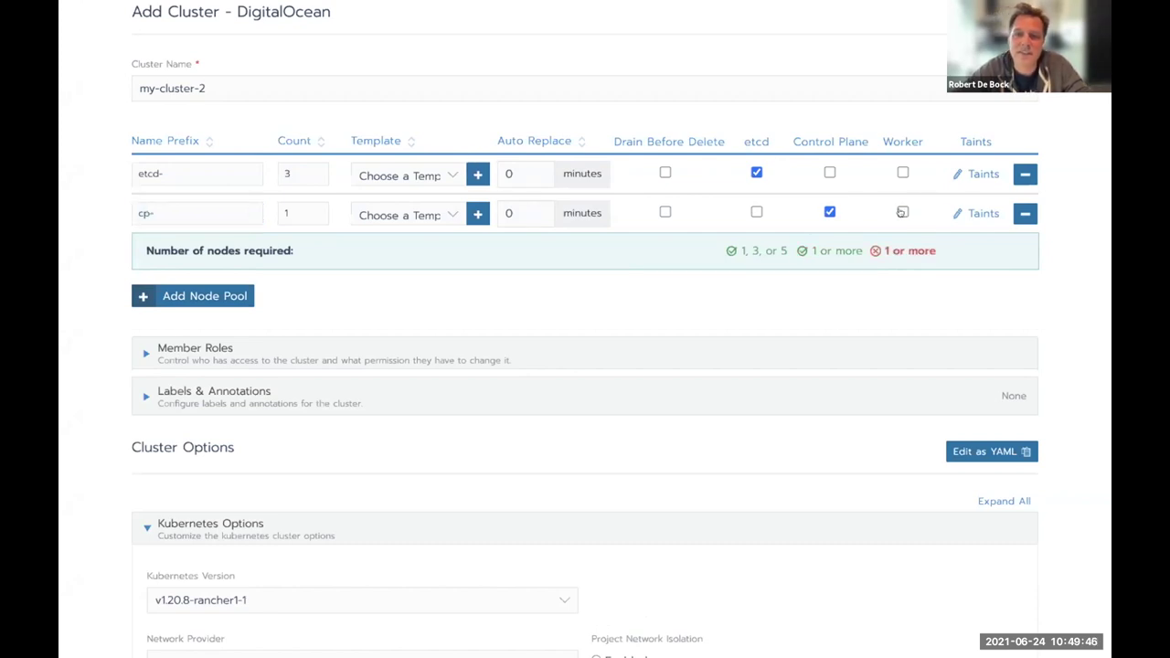
# Step: Add a third node pool for the Worker role with the name prefix worker-
pyautogui.click(208, 295)
pyautogui.click(186, 251)
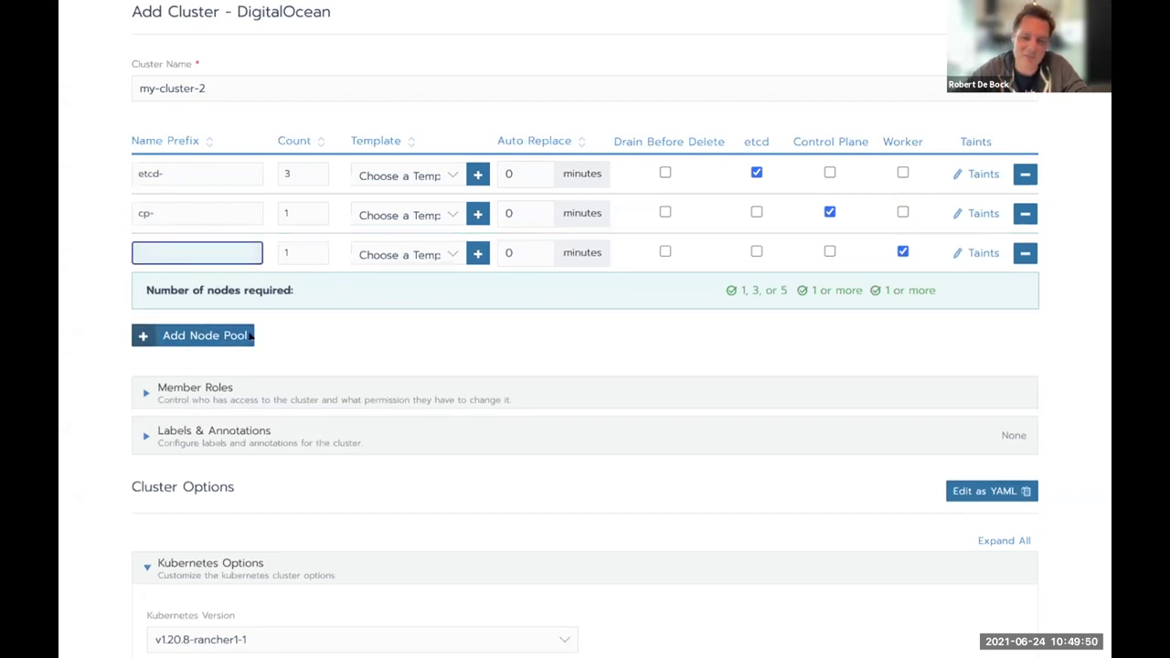
pyautogui.write('workers')
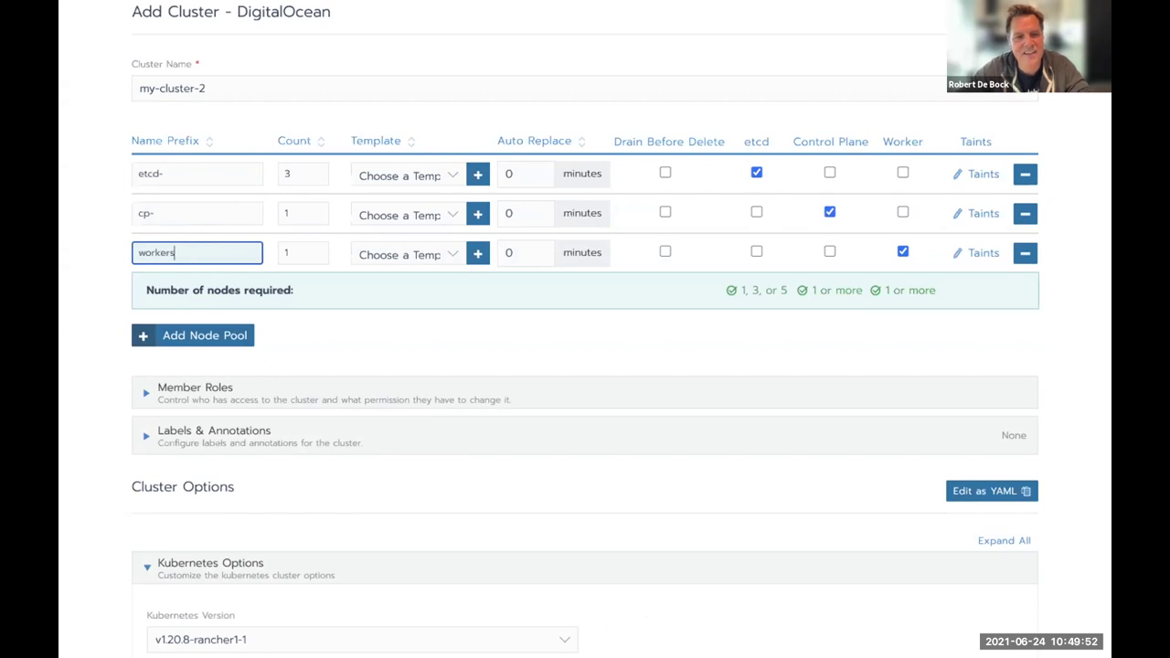
pyautogui.press('BackSpace')
pyautogui.write('-')
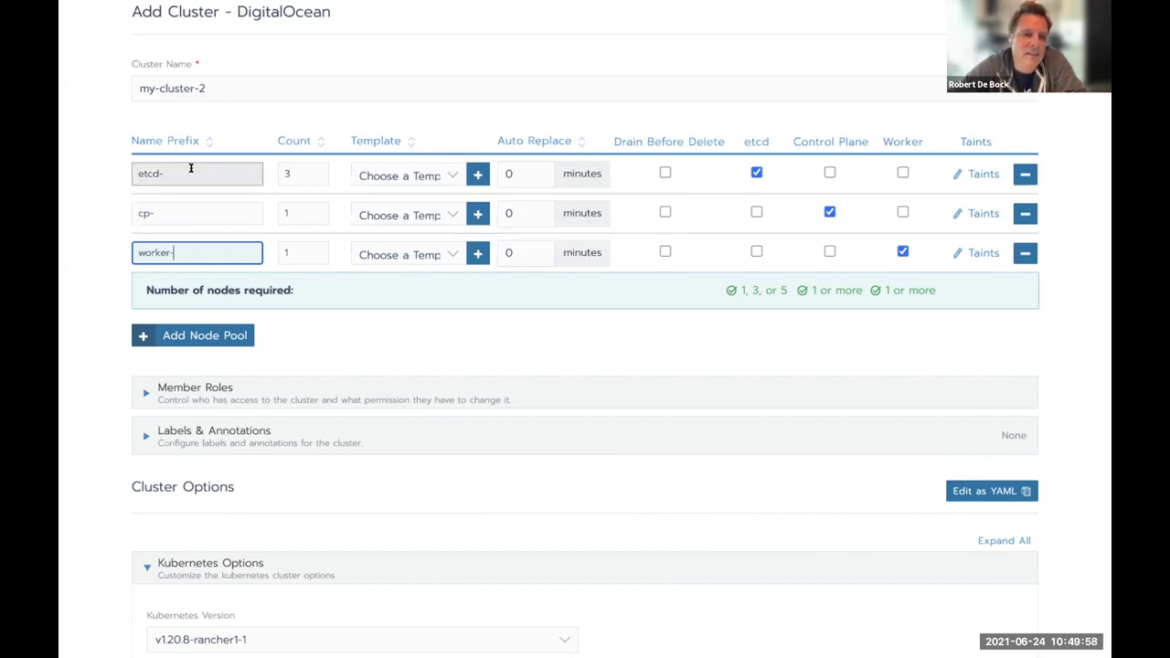
# Step: Assign the small node template to both the etcd- and cp- node pools
pyautogui.click(449, 175)
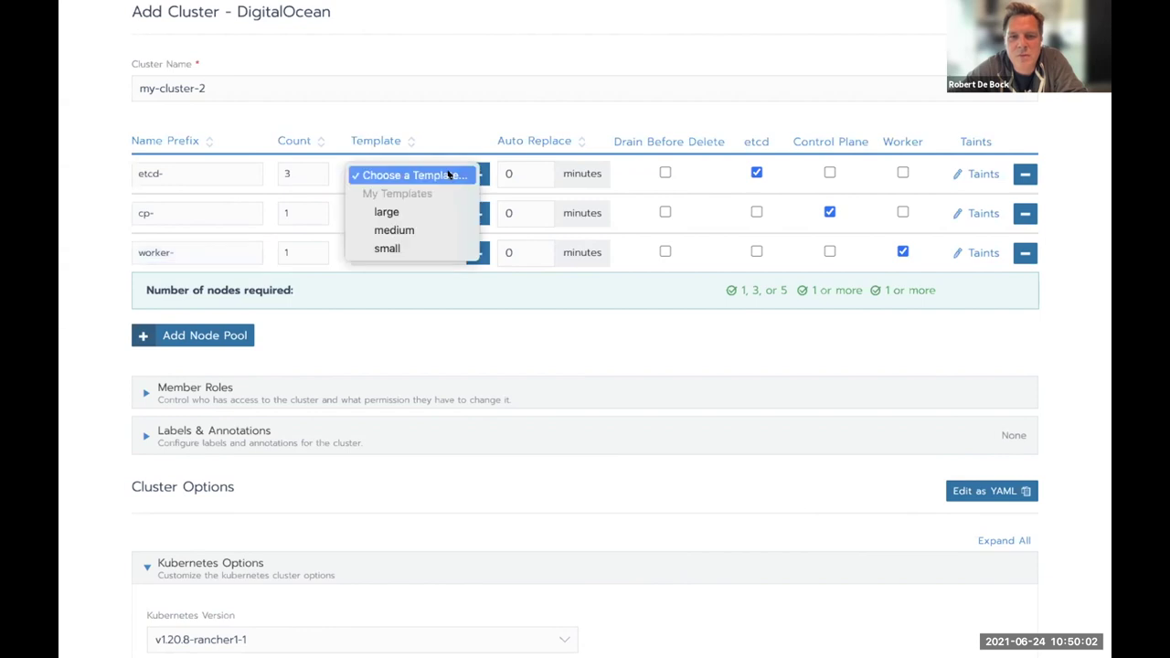
pyautogui.click(413, 246)
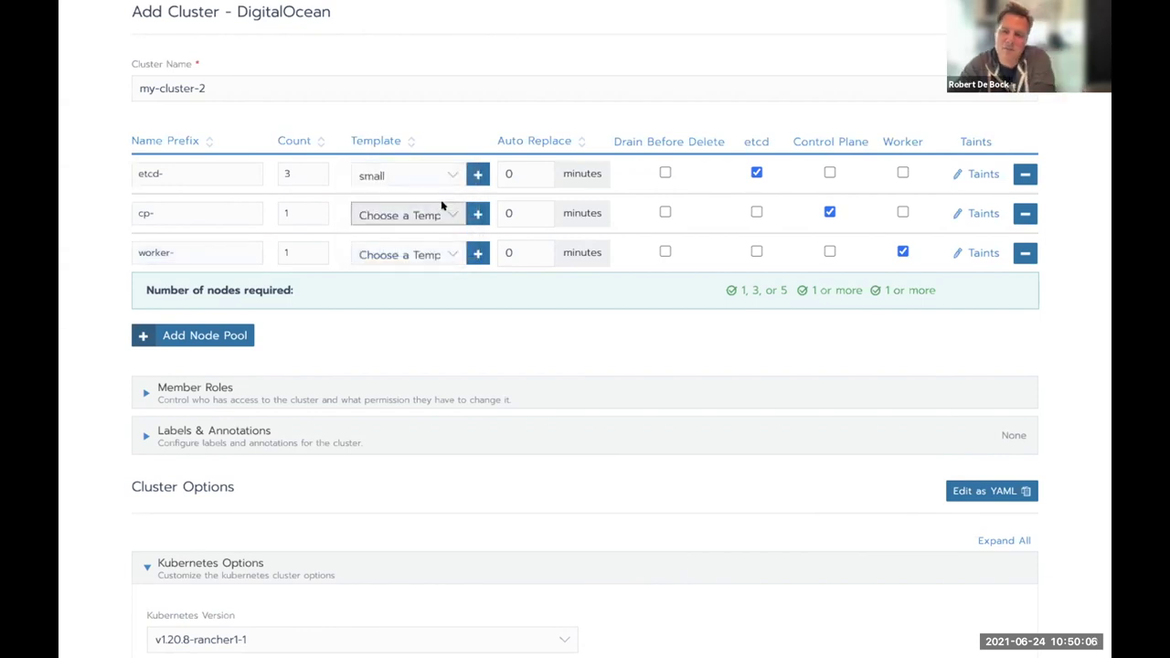
pyautogui.click(448, 212)
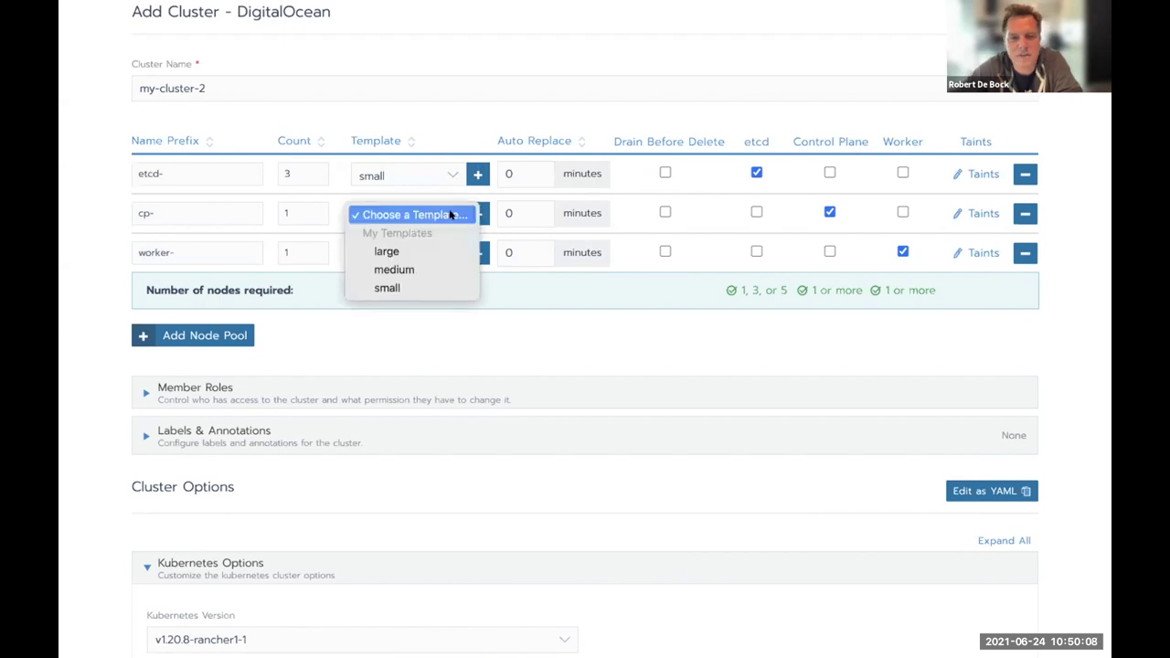
pyautogui.click(405, 283)
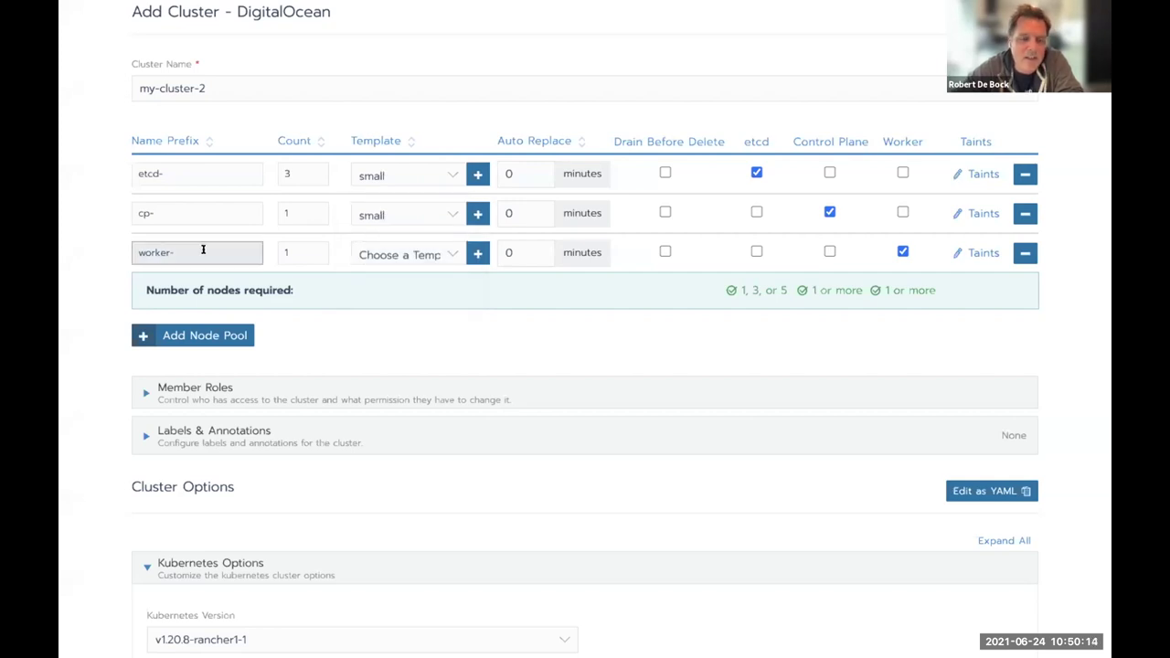
# Step: Assign the large node template to the worker- pool and set its node count to 2
pyautogui.click(384, 253)
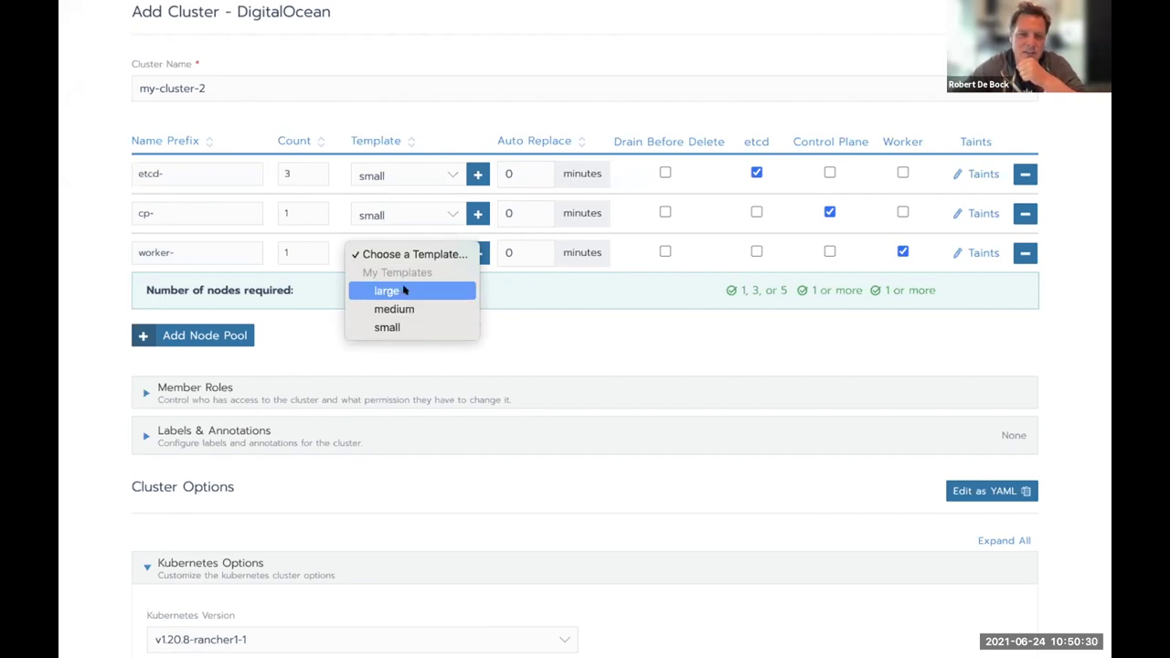
pyautogui.click(407, 291)
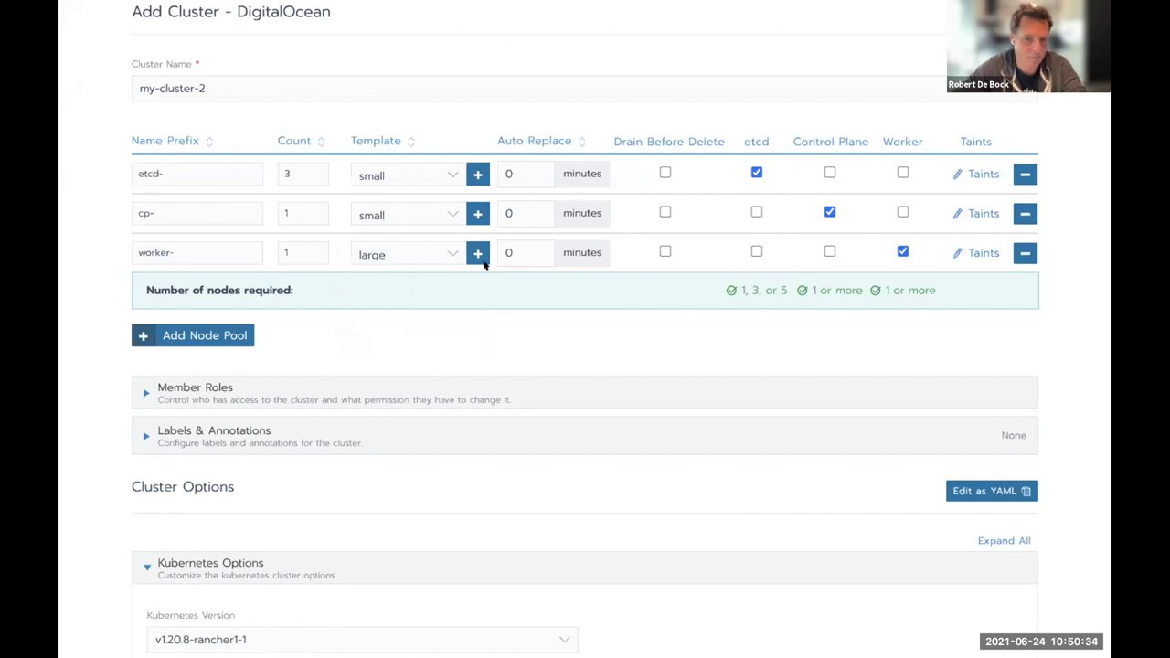
pyautogui.click(448, 252)
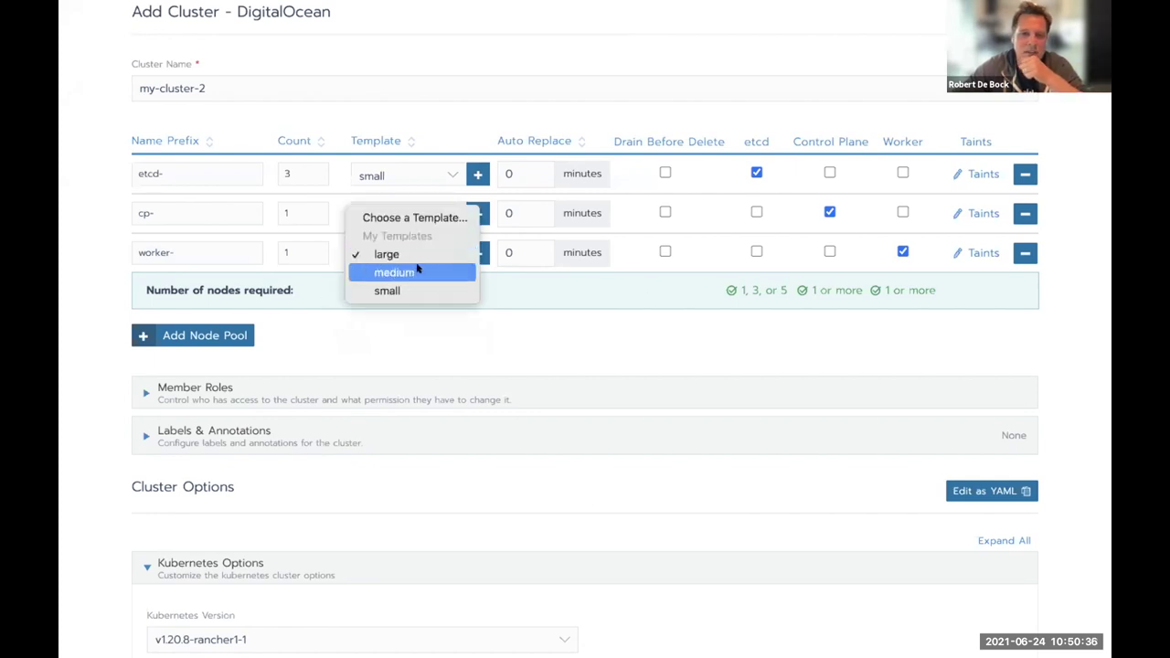
pyautogui.click(681, 266)
pyautogui.click(312, 252)
pyautogui.click(316, 249)
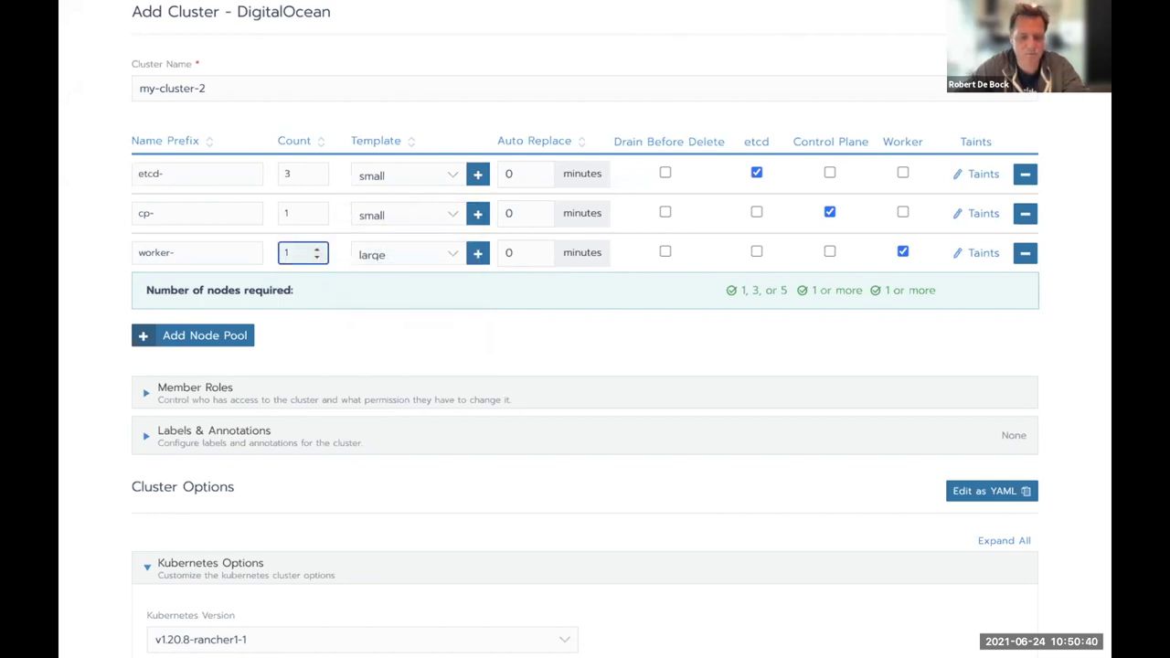
pyautogui.click(413, 341)
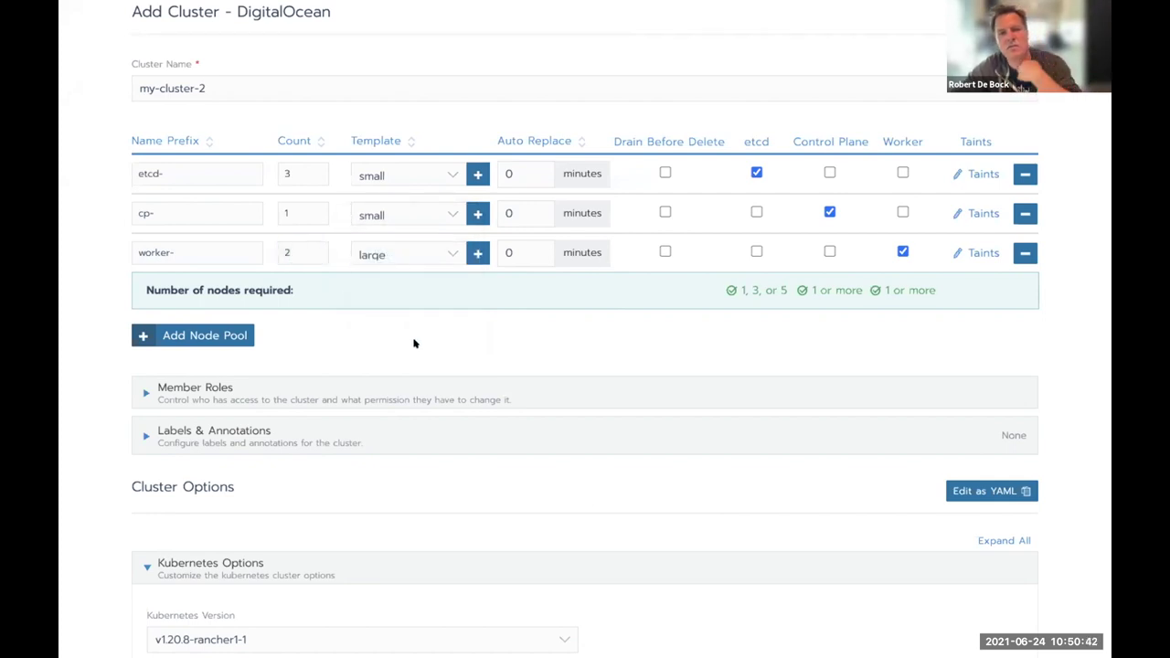
# Step: Change the worker- node pool's template to medium
pyautogui.click(421, 255)
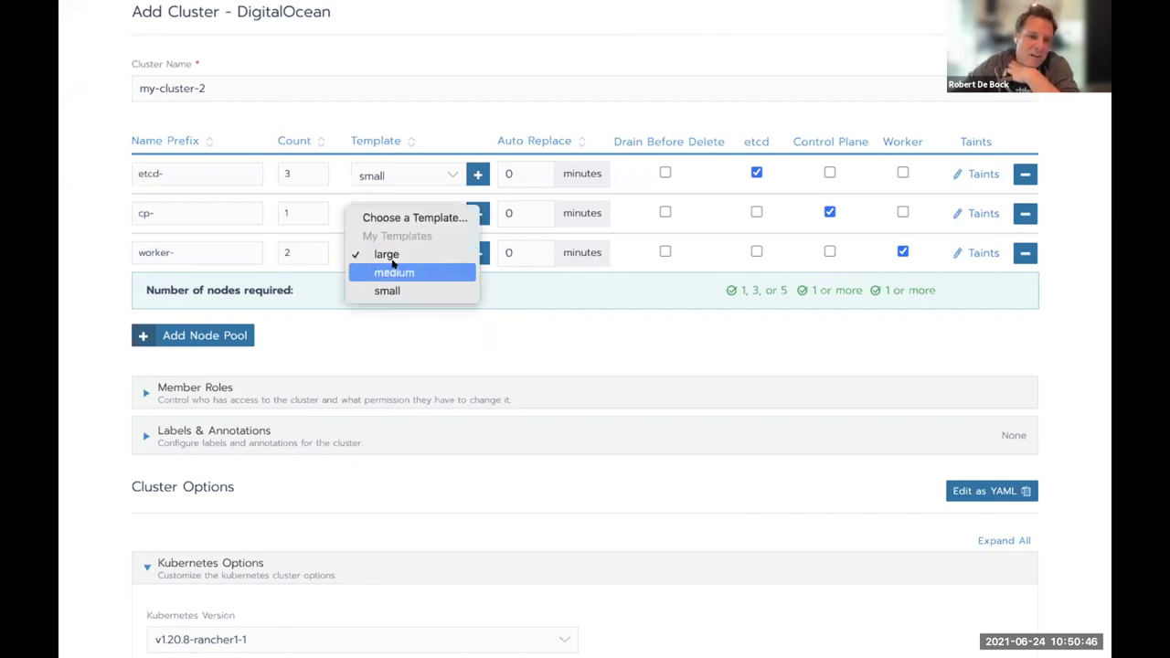
pyautogui.click(490, 348)
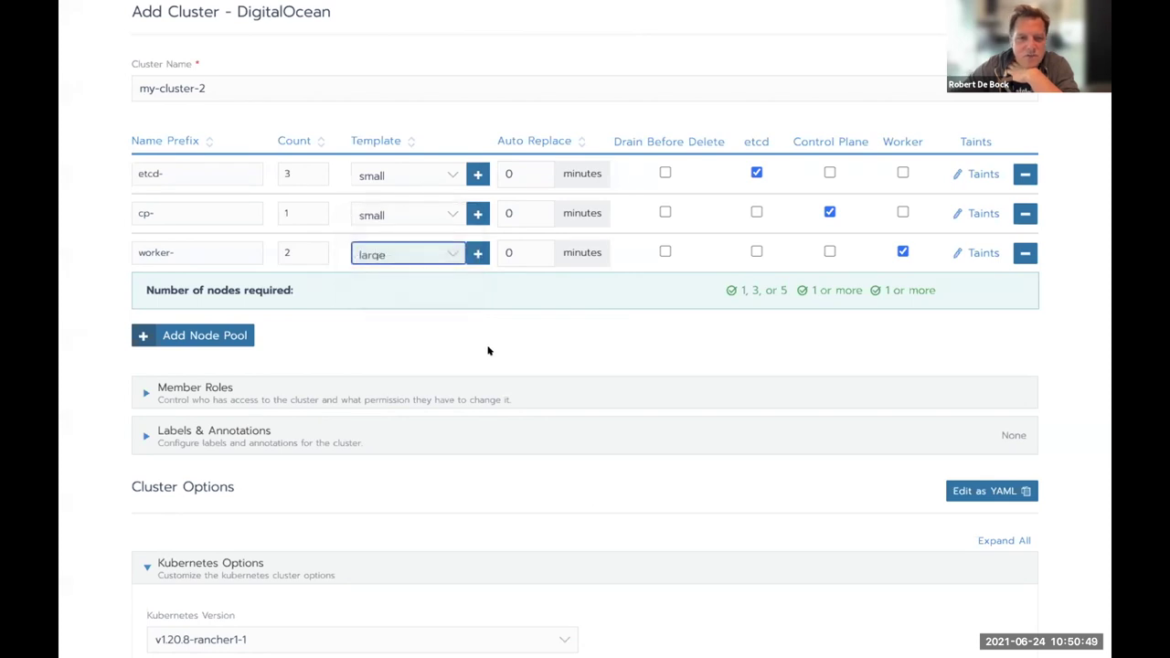
pyautogui.click(412, 262)
pyautogui.click(410, 274)
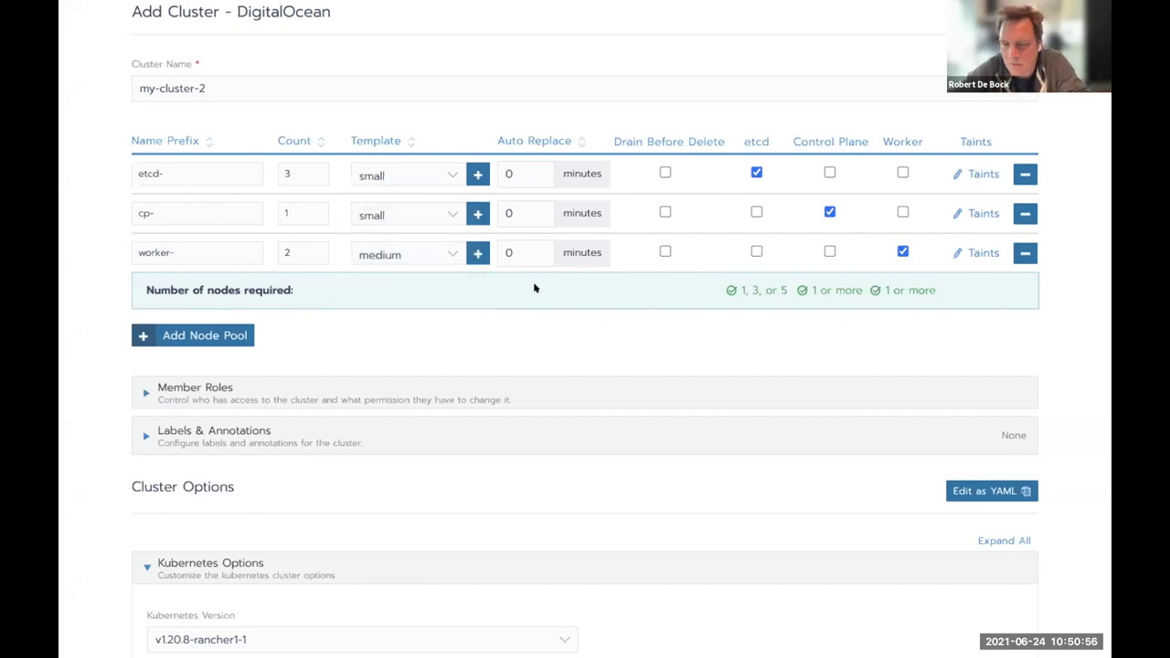
# Step: Keep the existing Kubernetes options and create the my-cluster-2 cluster
pyautogui.scroll(-2, 534, 289)
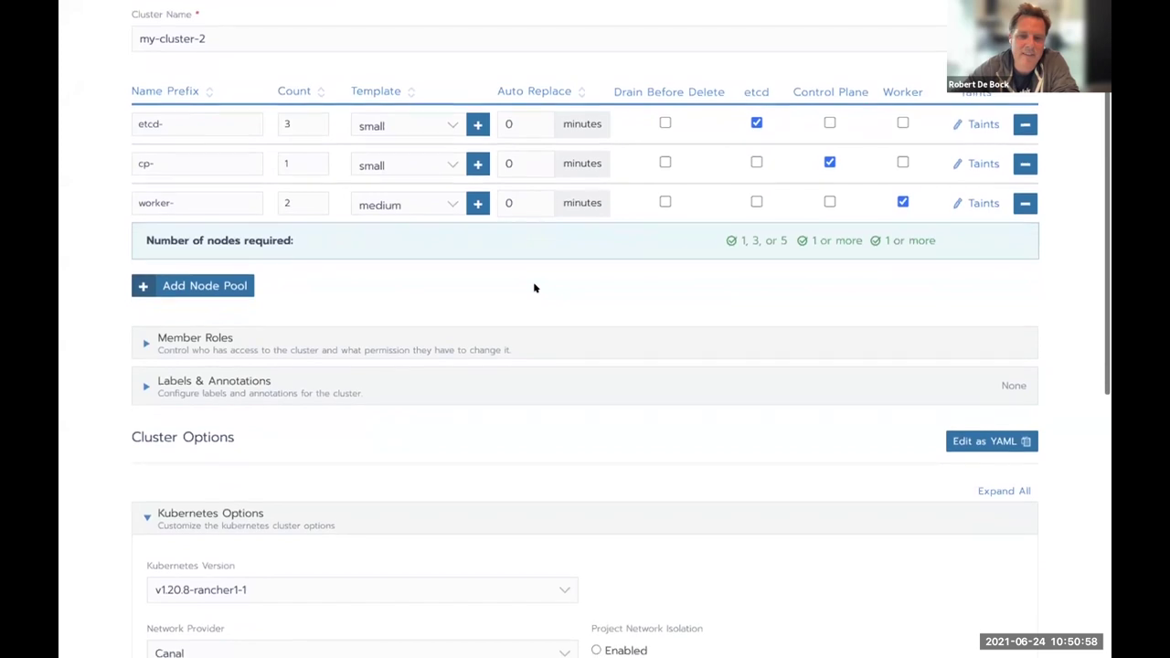
pyautogui.scroll(-3, 525, 348)
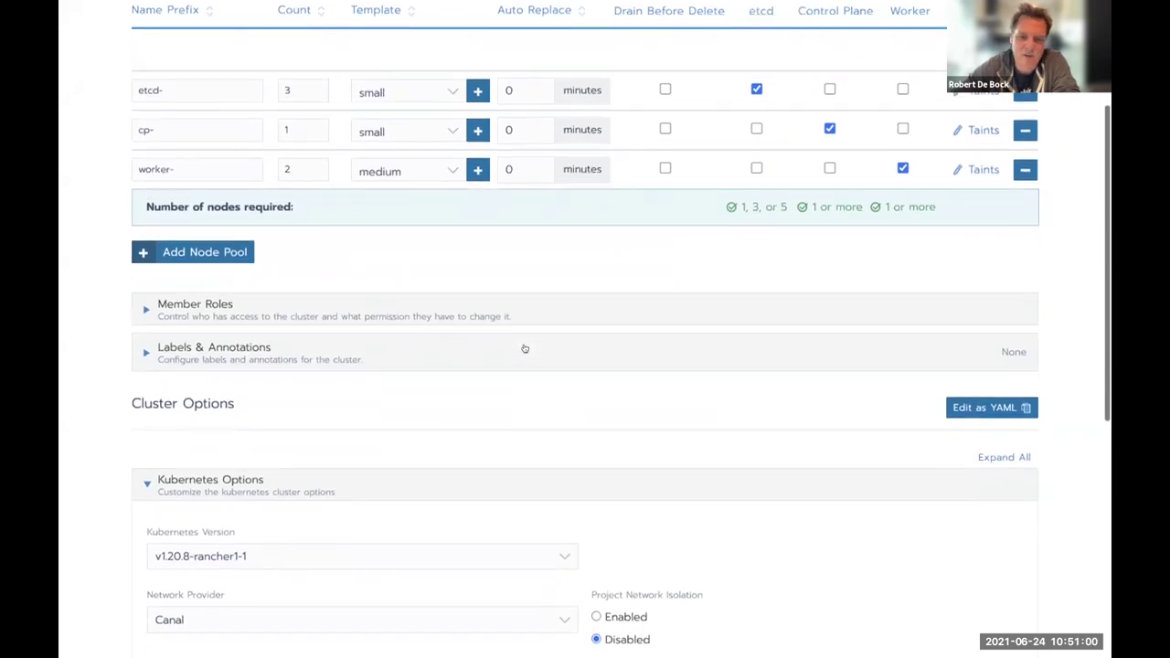
pyautogui.scroll(-3, 524, 348)
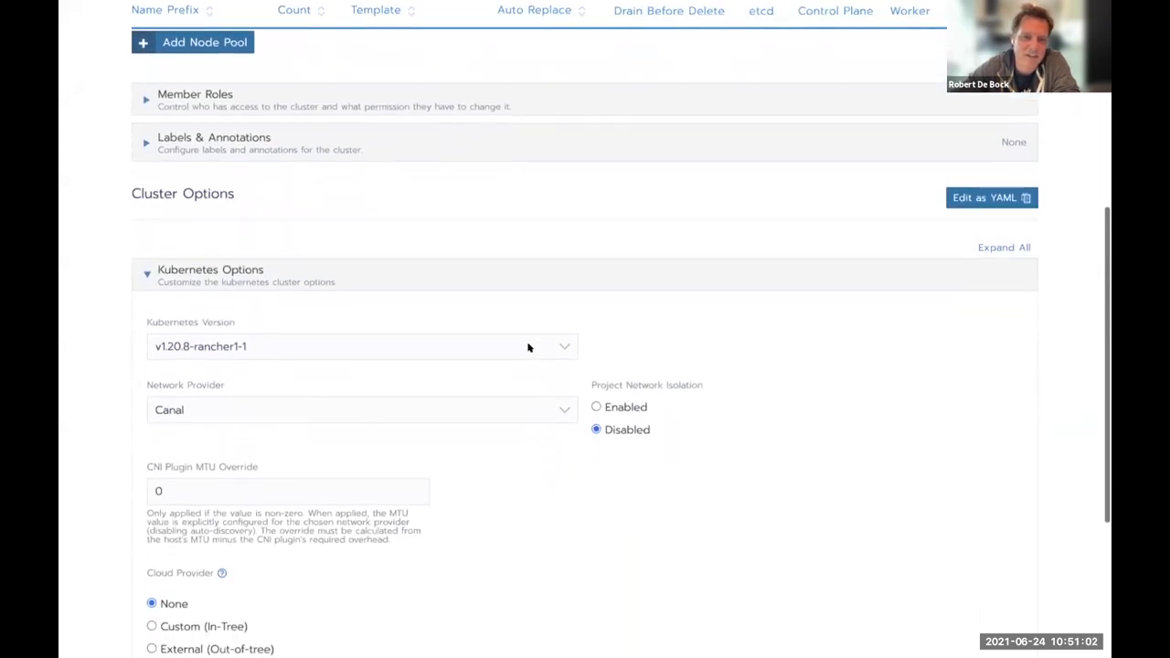
pyautogui.scroll(-6, 574, 343)
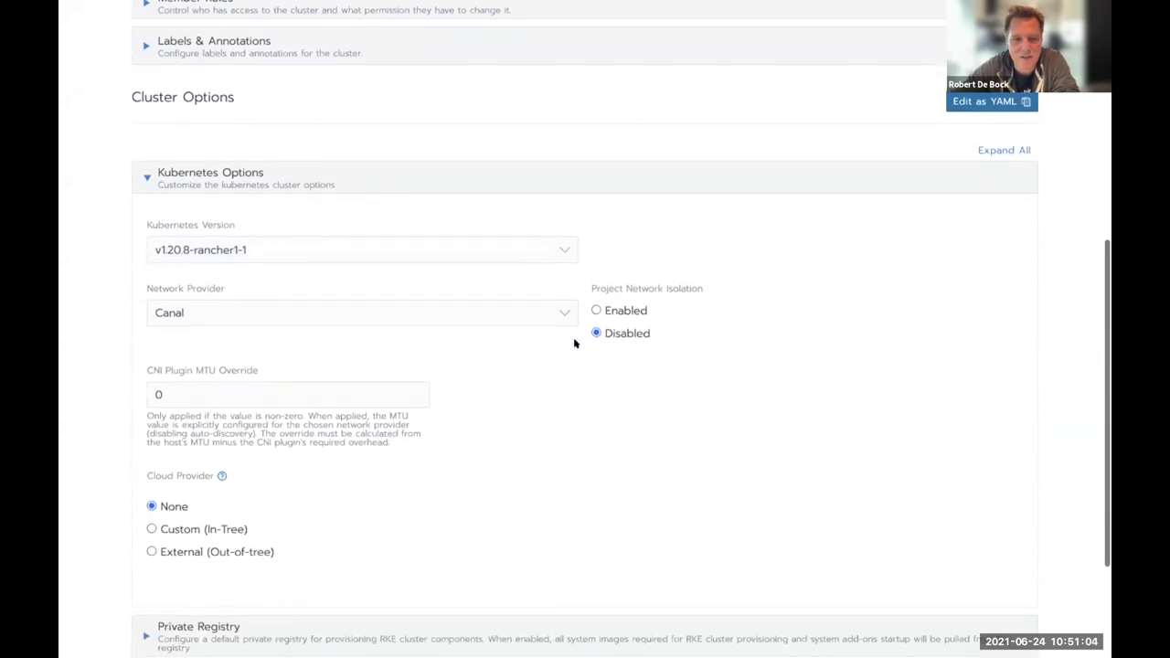
pyautogui.scroll(-1, 574, 343)
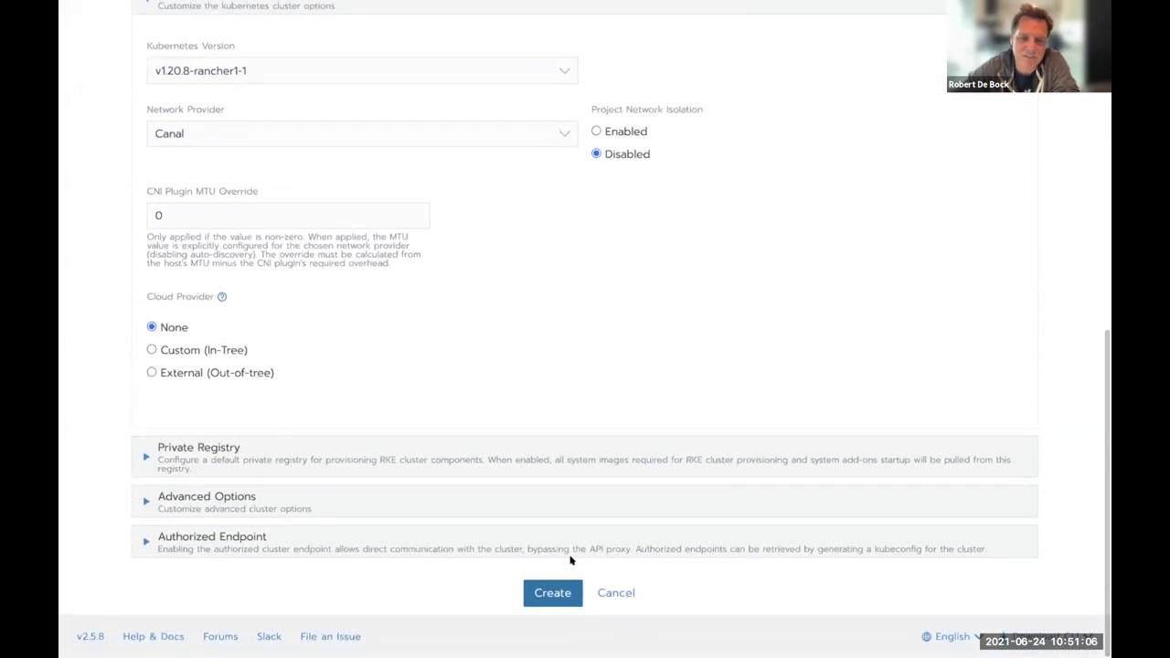
pyautogui.click(552, 593)
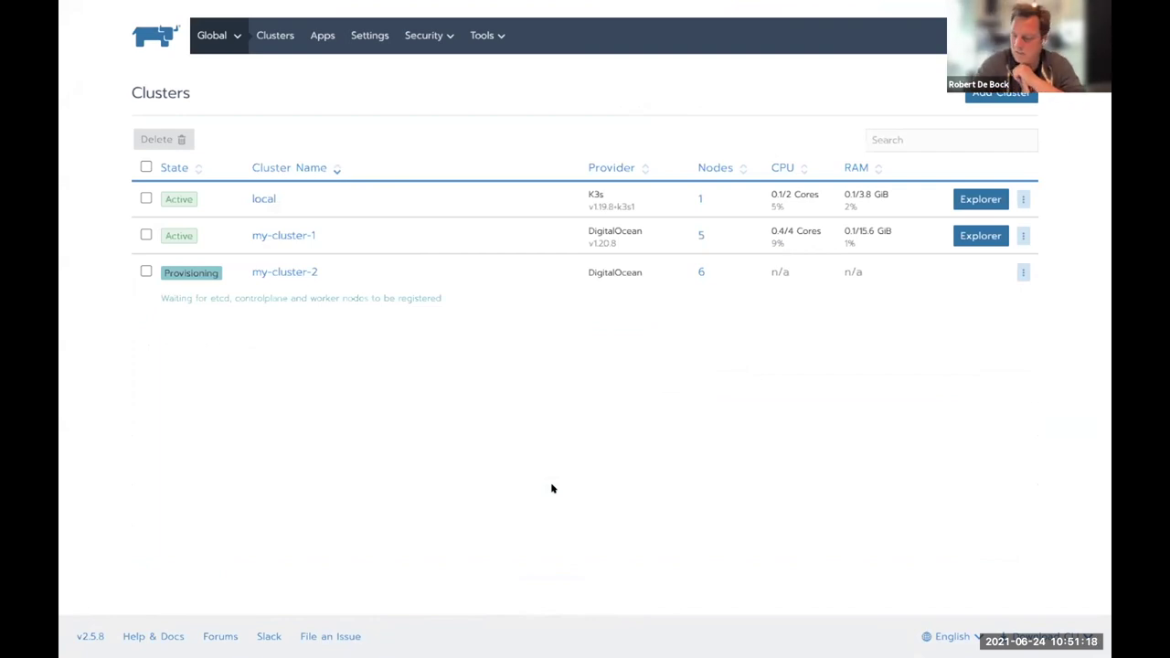
# Step: Open the node overview of my-cluster-2 and examine the provisioning status of its cp-, etcd- and worker- pools
pyautogui.click(284, 271)
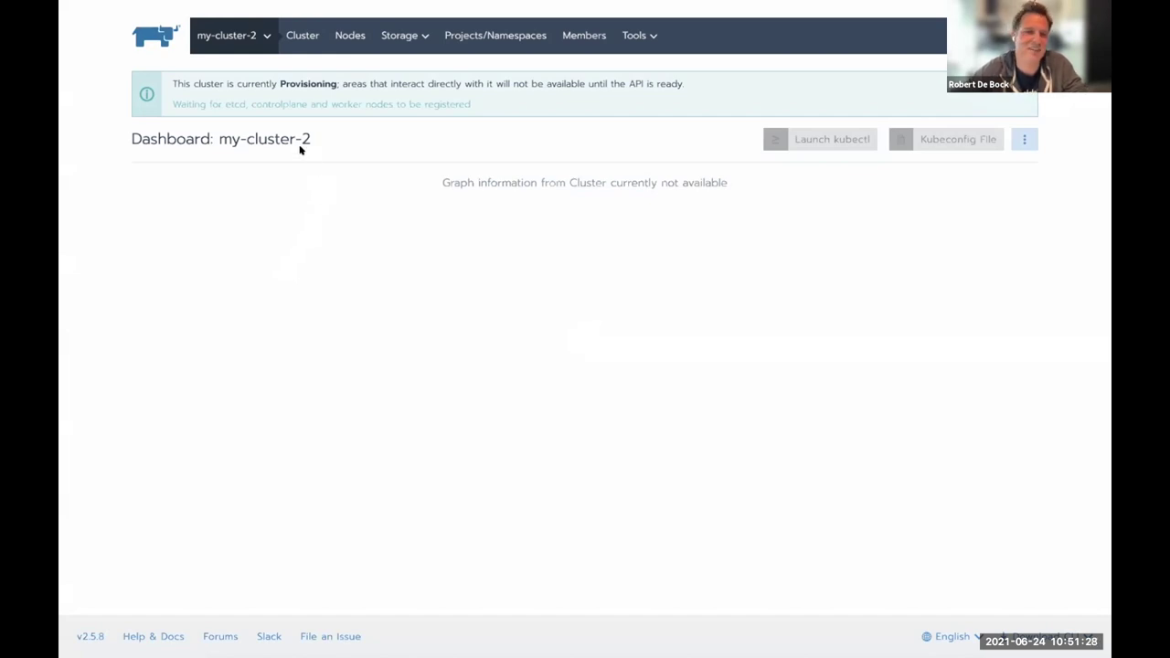
pyautogui.click(350, 37)
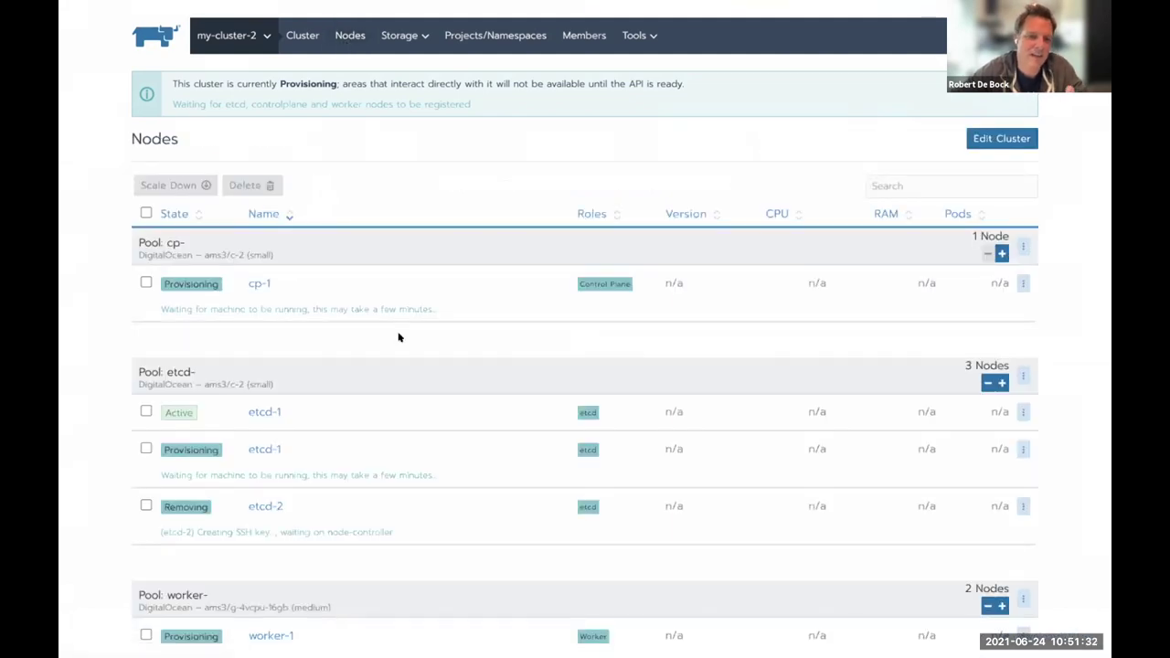
pyautogui.scroll(-1, 399, 338)
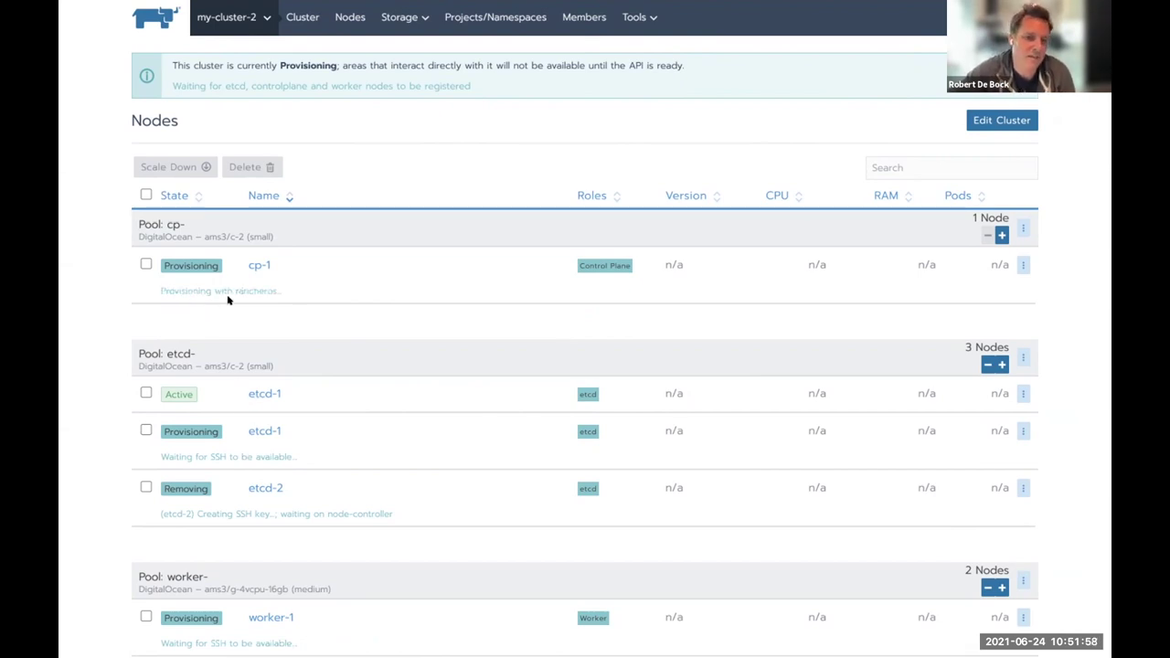
pyautogui.scroll(-1, 317, 303)
pyautogui.scroll(-1, 318, 303)
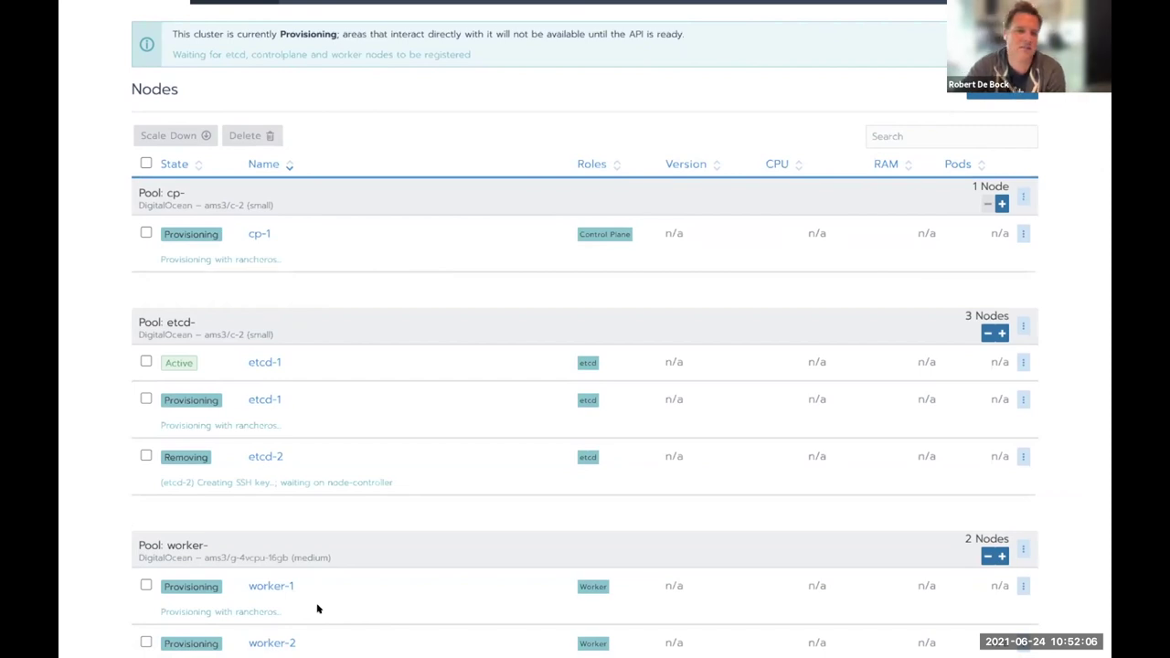
pyautogui.scroll(-2, 321, 530)
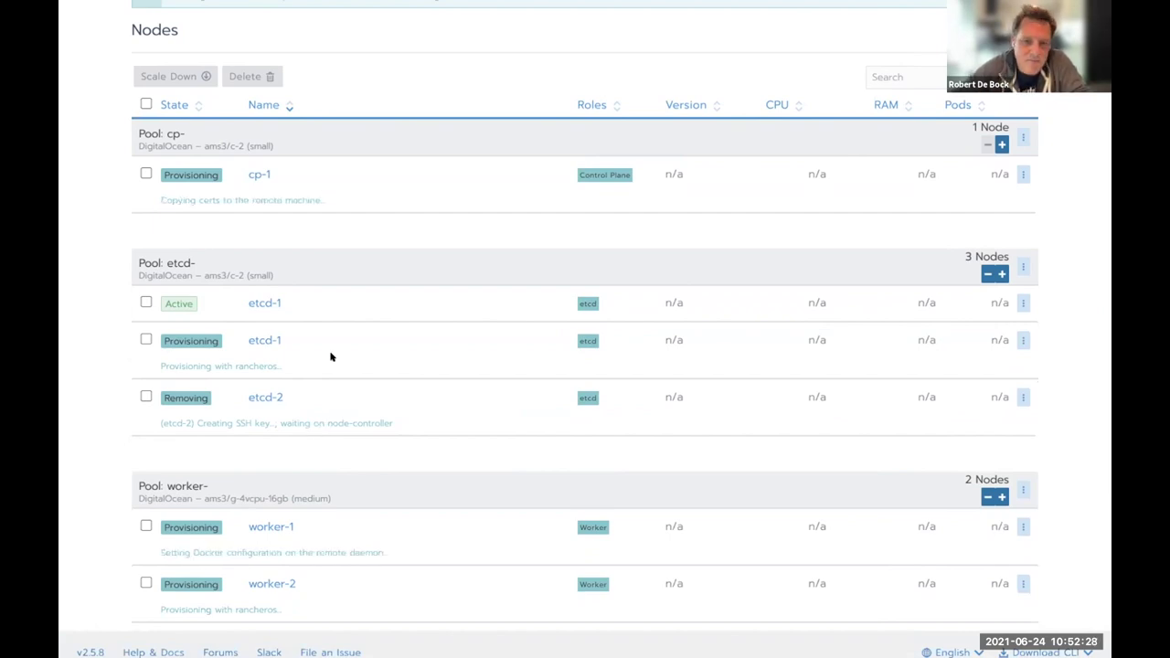
pyautogui.scroll(-1, 331, 356)
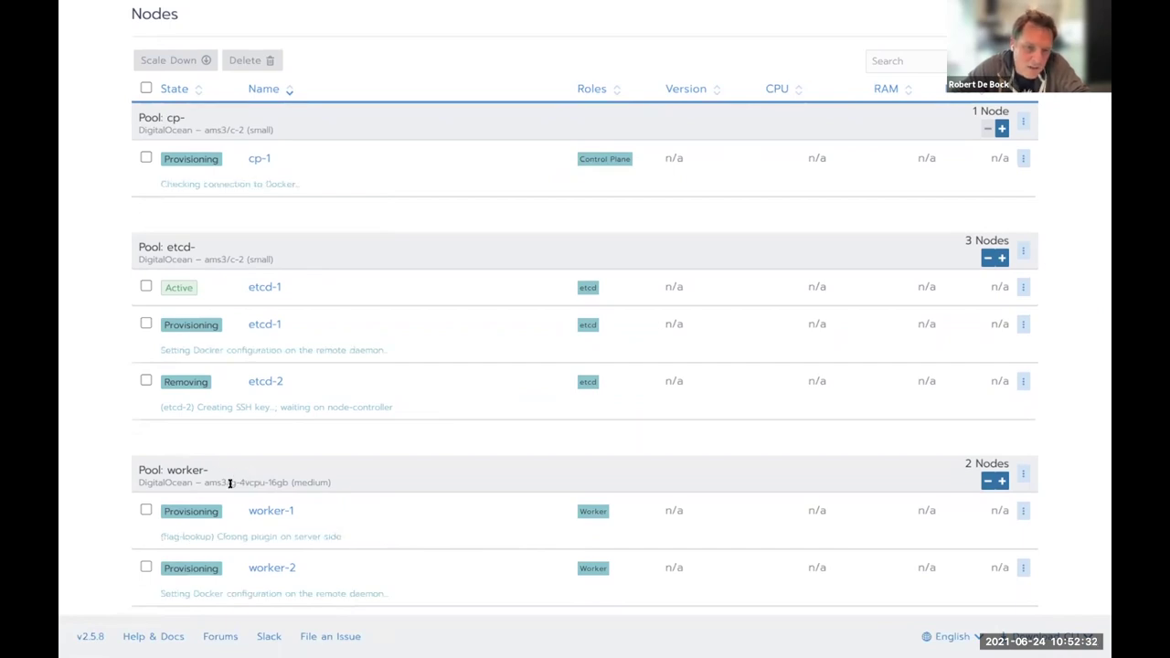
pyautogui.doubleClick(277, 482)
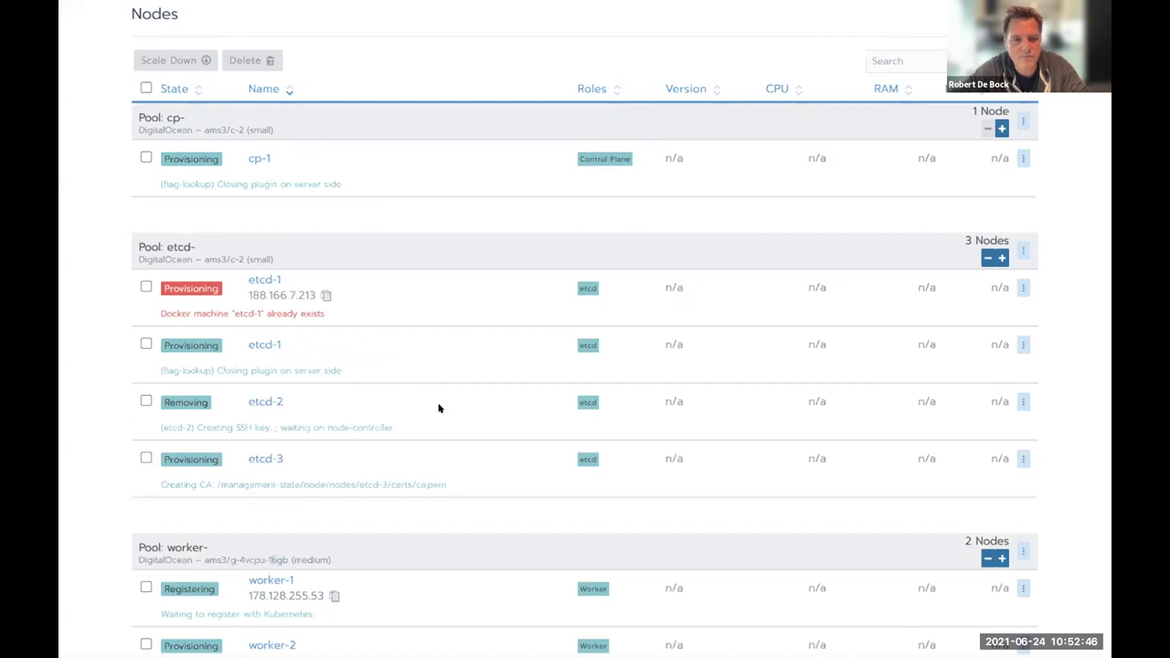
pyautogui.scroll(-2, 439, 408)
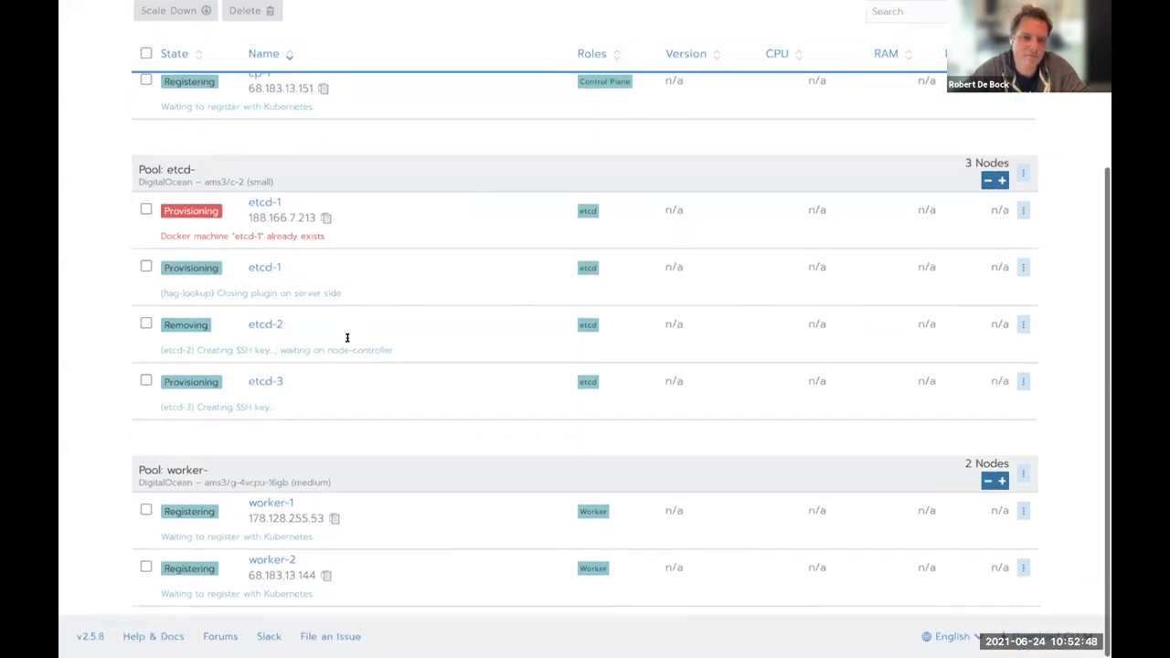
pyautogui.scroll(2, 348, 338)
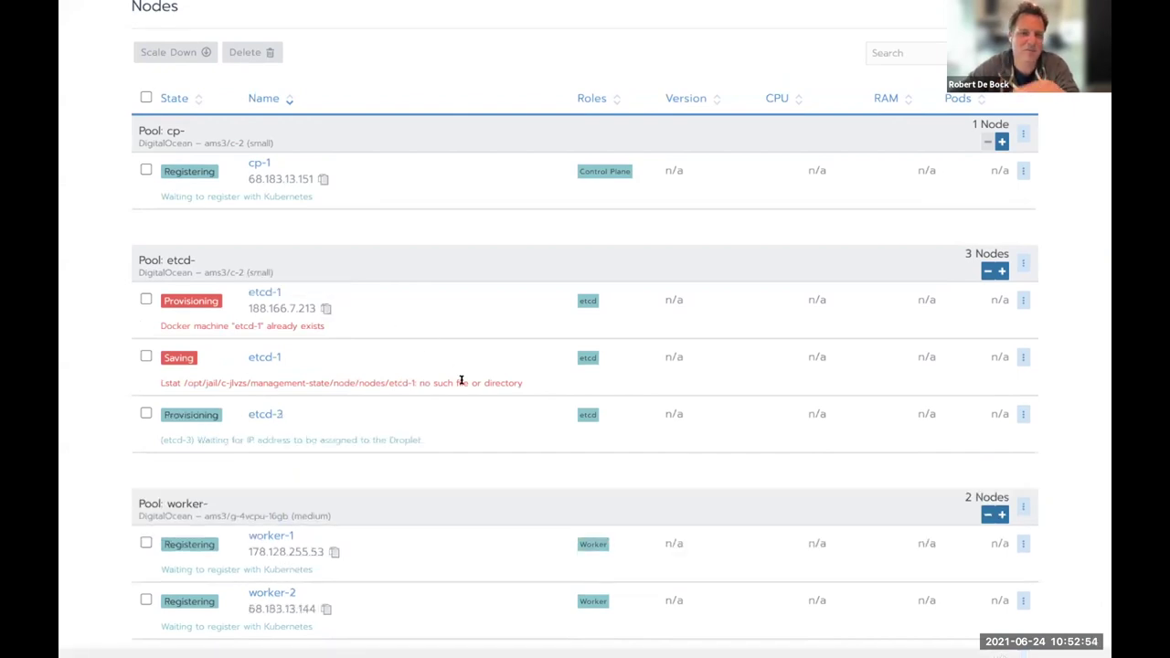
pyautogui.scroll(-1, 460, 380)
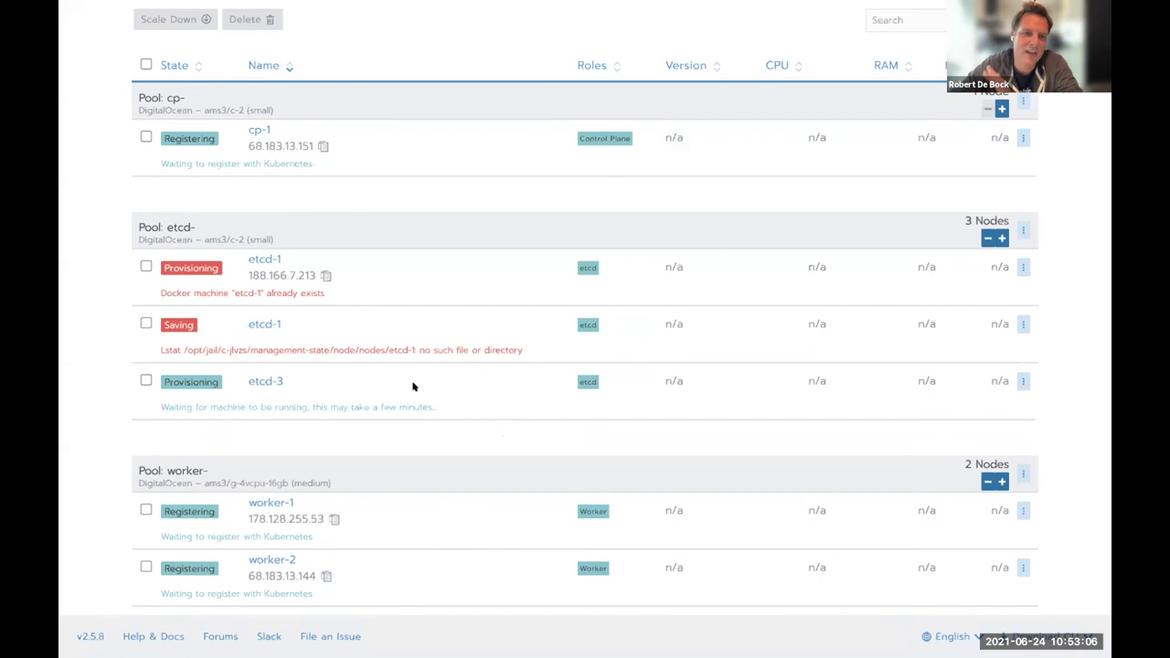
pyautogui.scroll(4, 412, 386)
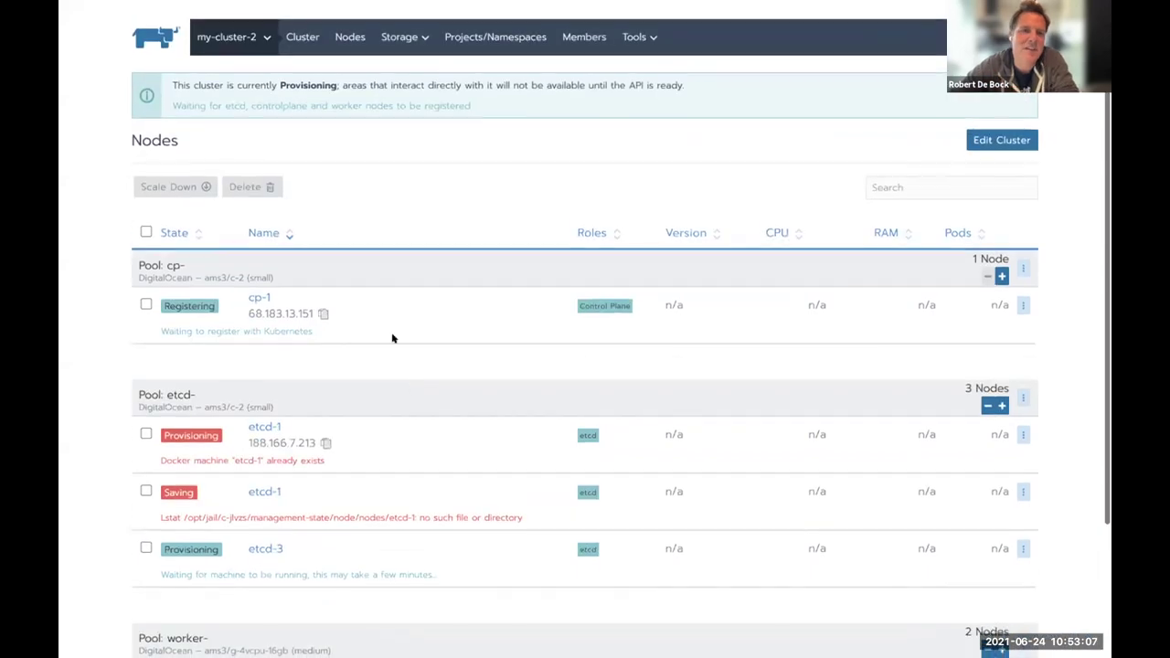
# Step: Switch to my-cluster-1 and review the nodes in its cp-, etcd- and worker- pools, then return to the global cluster list
pyautogui.click(248, 35)
pyautogui.click(235, 157)
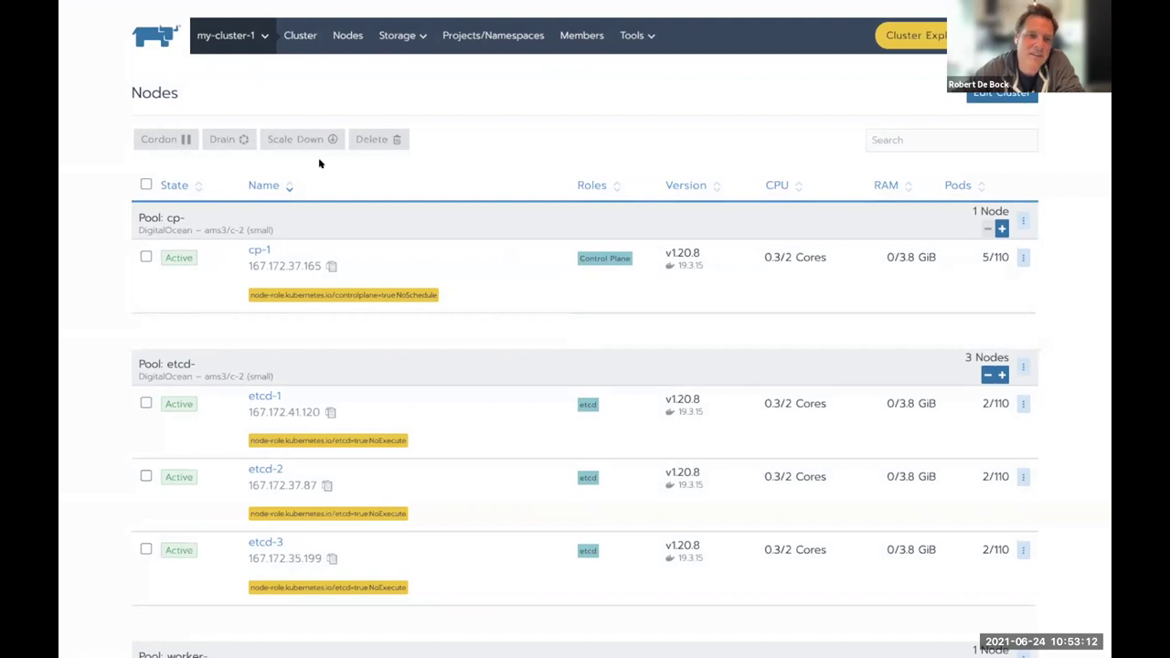
pyautogui.click(259, 42)
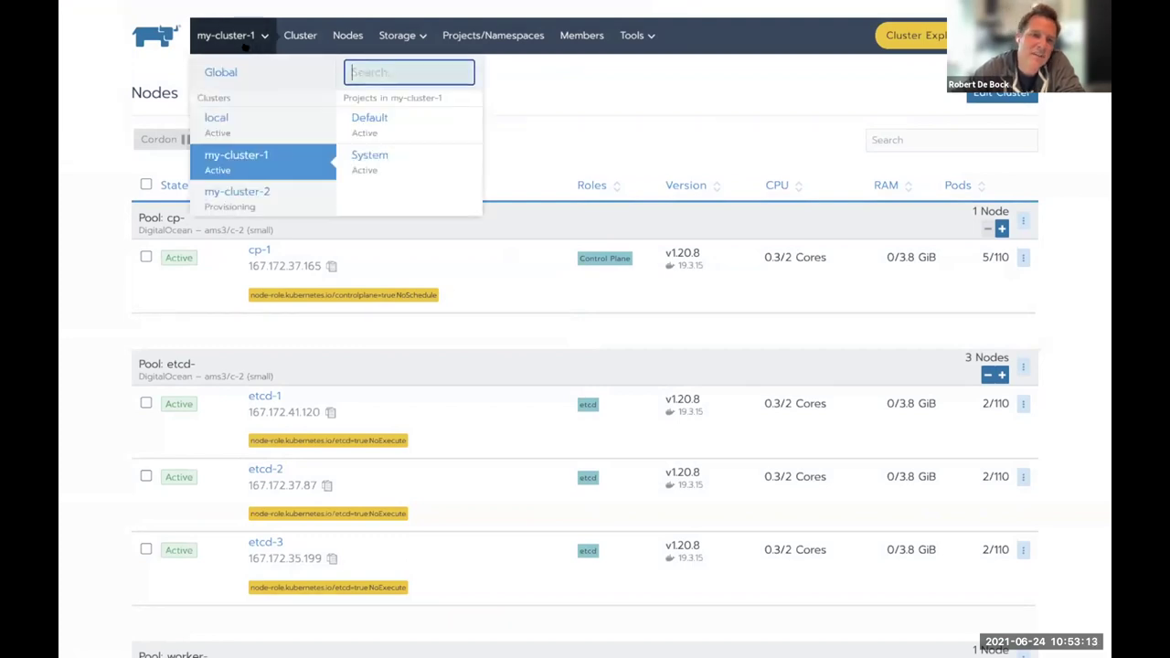
pyautogui.click(645, 115)
pyautogui.scroll(-1, 679, 168)
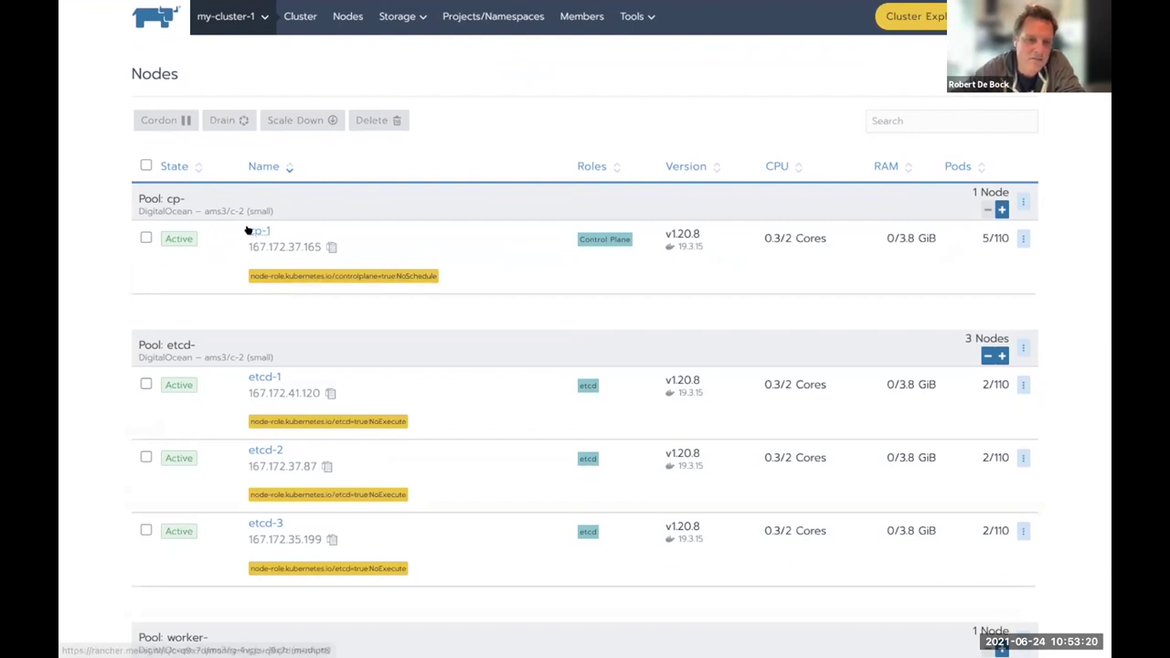
pyautogui.scroll(-2, 311, 402)
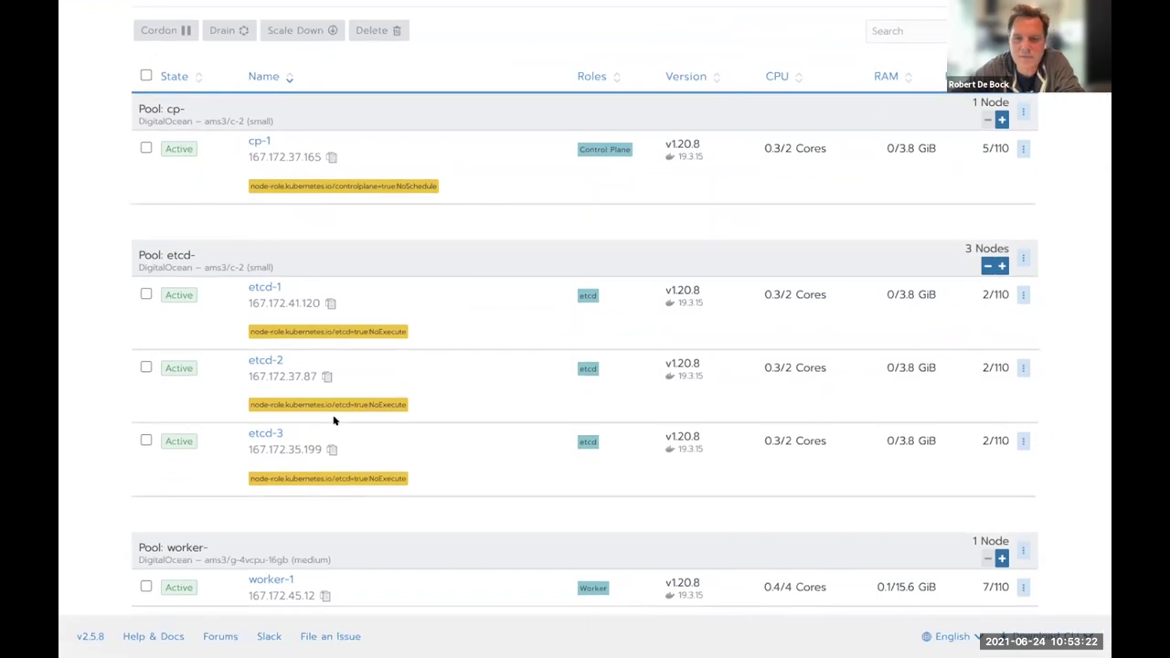
pyautogui.scroll(1, 335, 419)
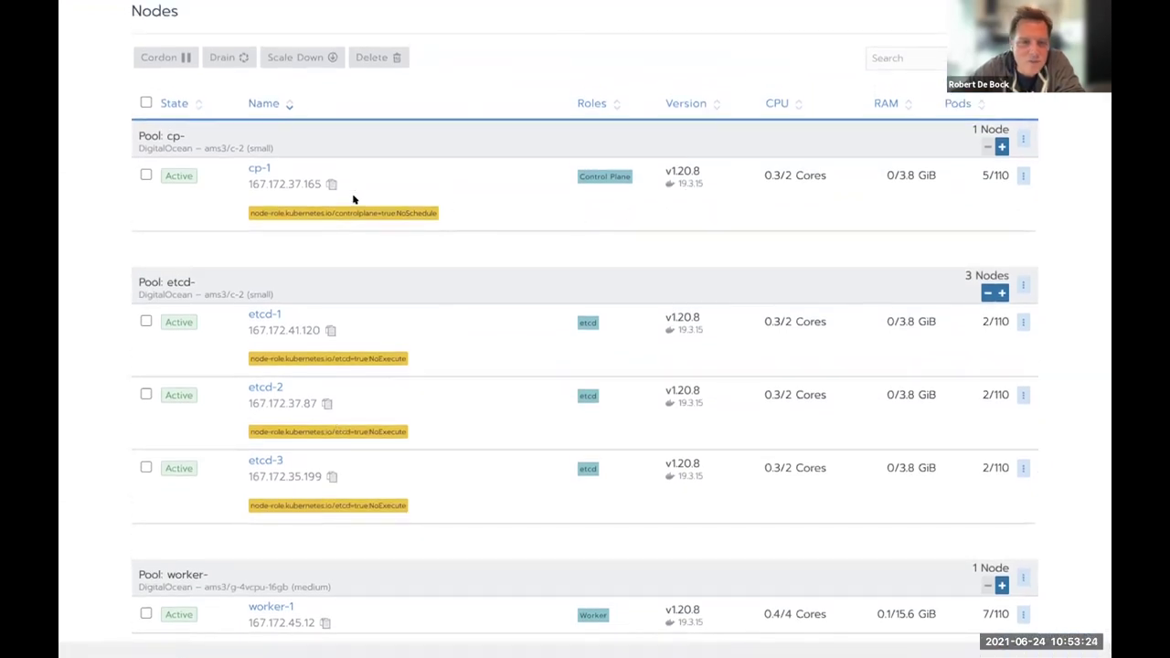
pyautogui.scroll(-1, 415, 379)
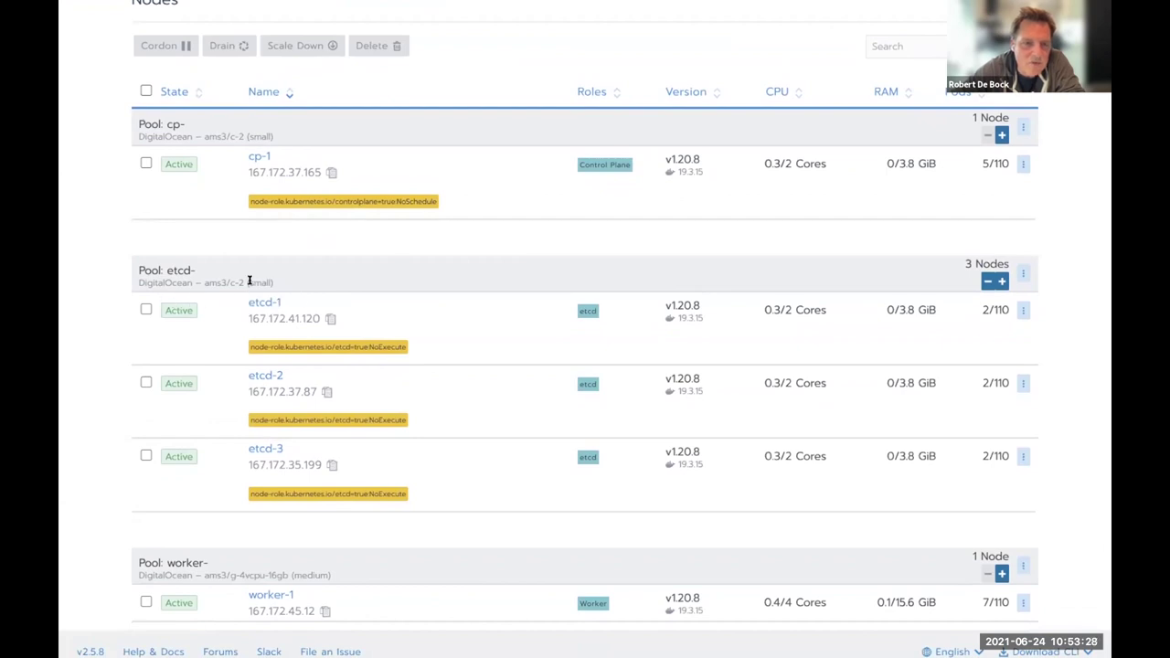
pyautogui.scroll(-1, 296, 300)
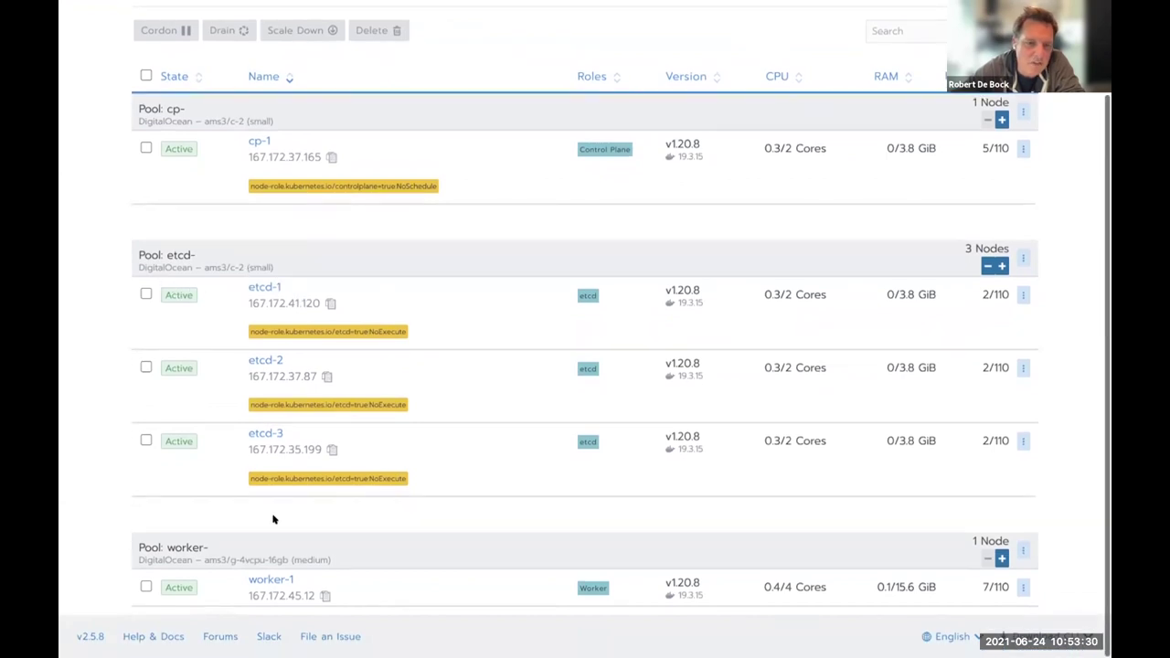
pyautogui.scroll(1, 358, 543)
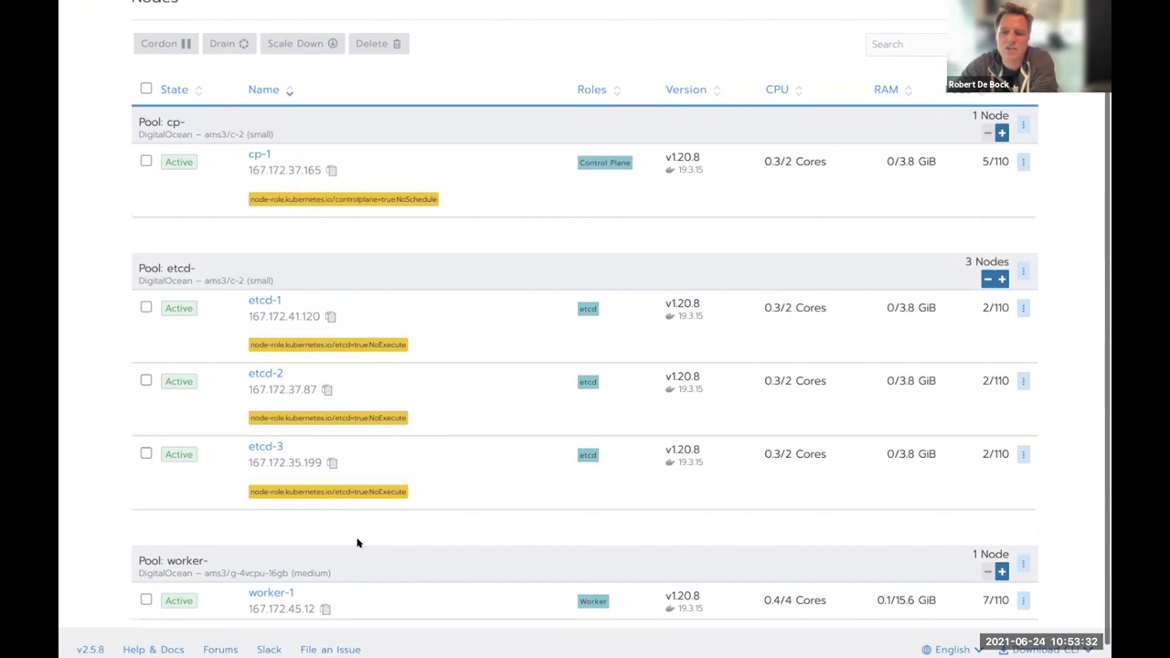
pyautogui.scroll(2, 477, 488)
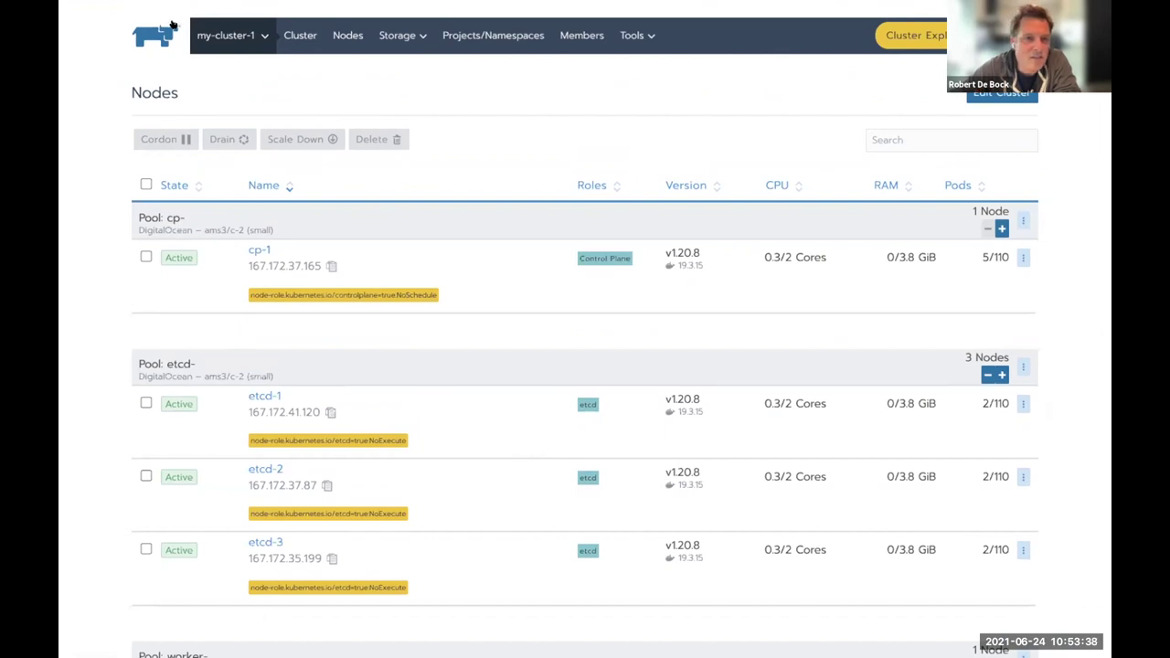
pyautogui.click(209, 35)
pyautogui.click(220, 72)
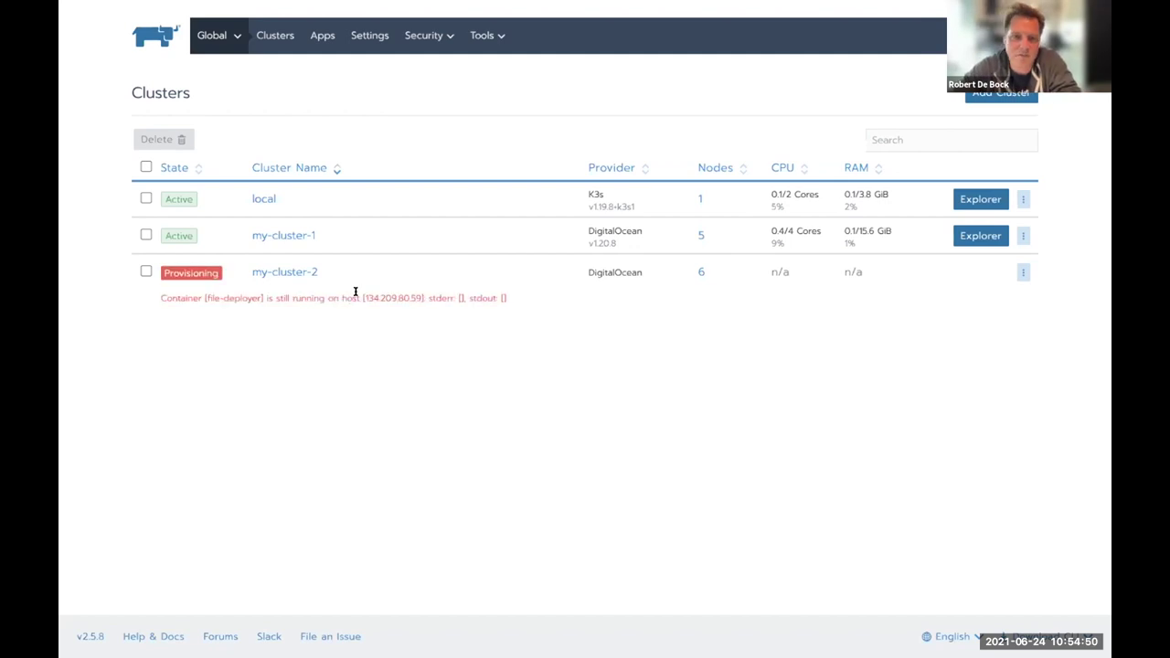
# Step: Recheck the provisioning status of the nodes in my-cluster-2 and go back to the global cluster list
pyautogui.click(291, 271)
pyautogui.click(351, 37)
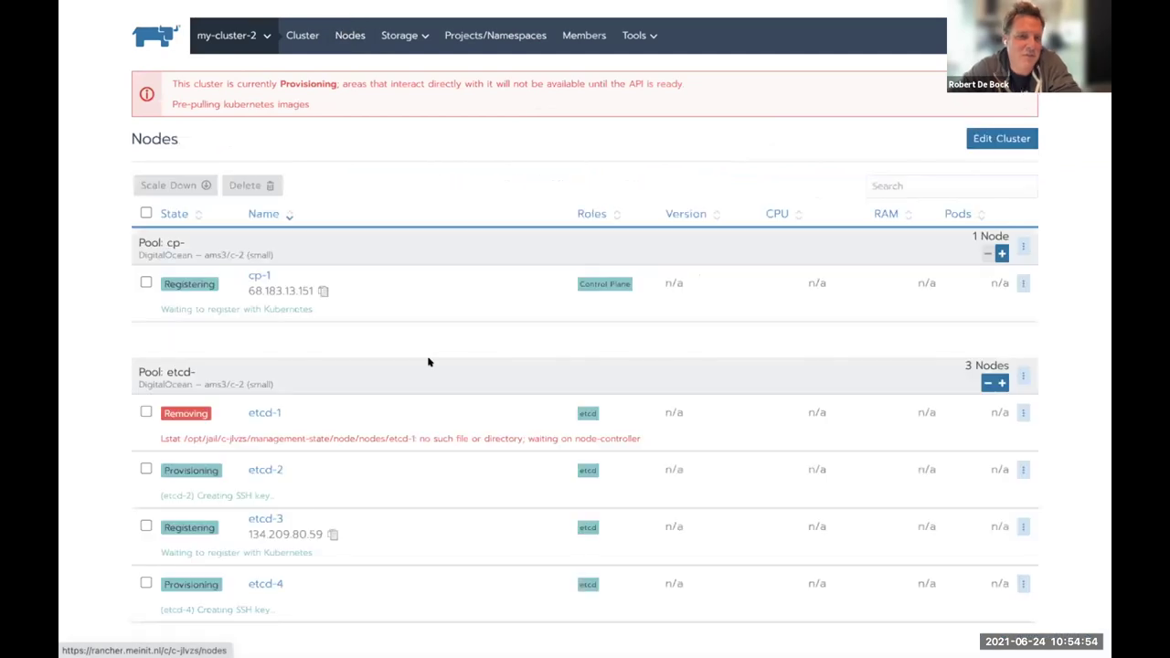
pyautogui.scroll(-1, 428, 362)
pyautogui.scroll(-3, 485, 443)
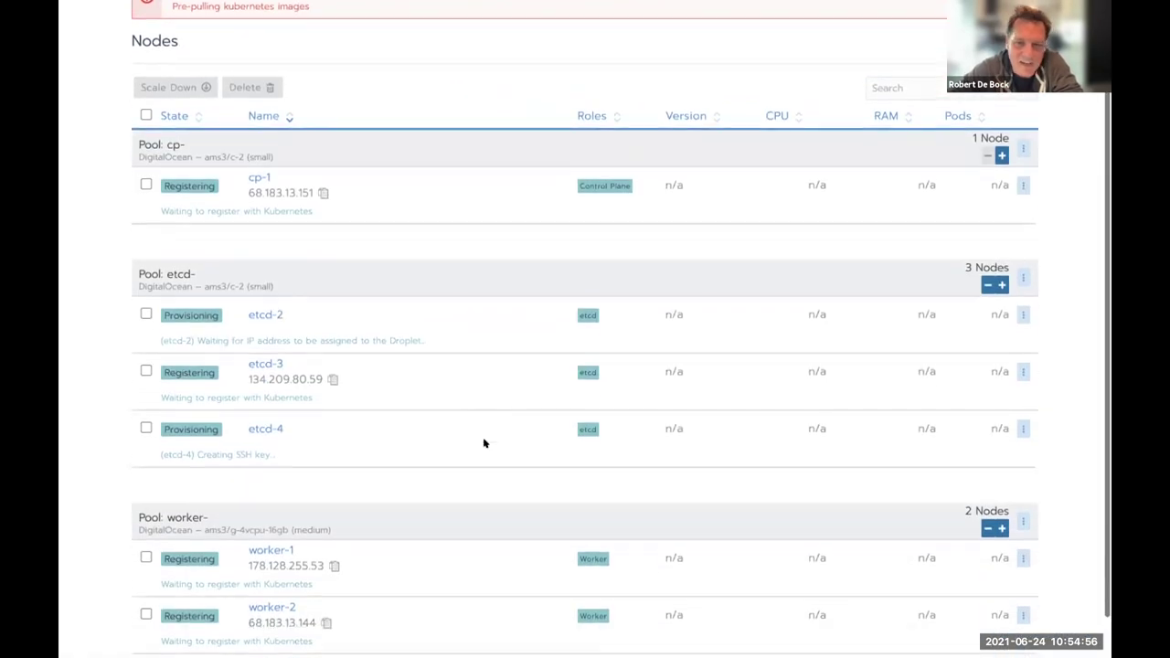
pyautogui.scroll(4, 485, 443)
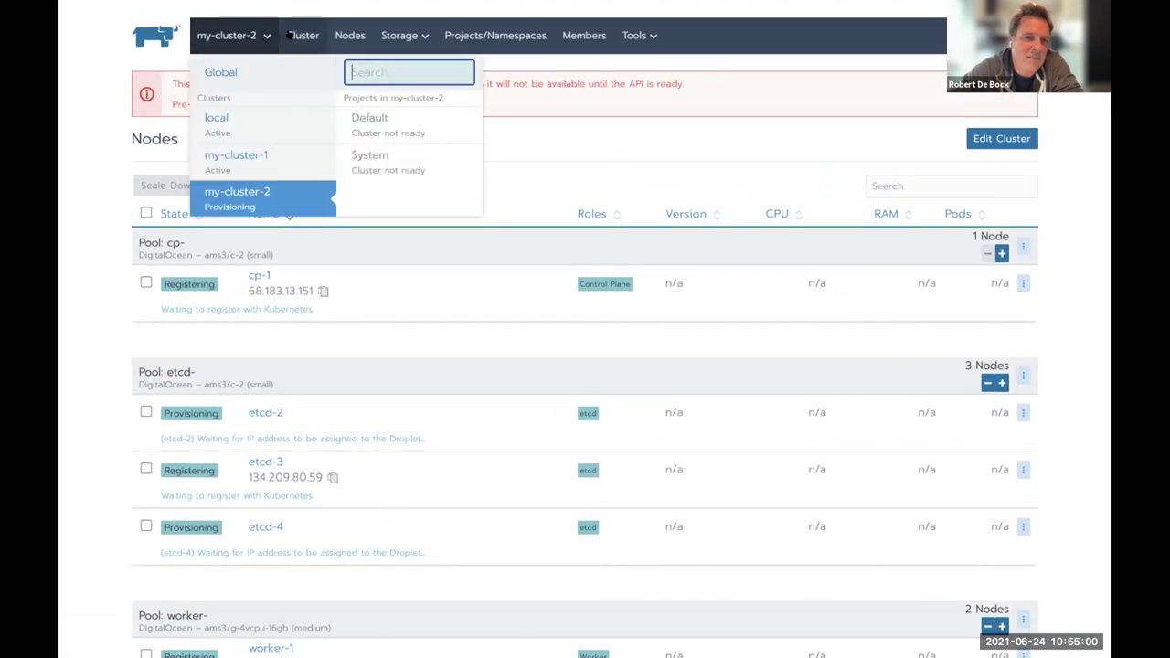
pyautogui.moveTo(247, 42)
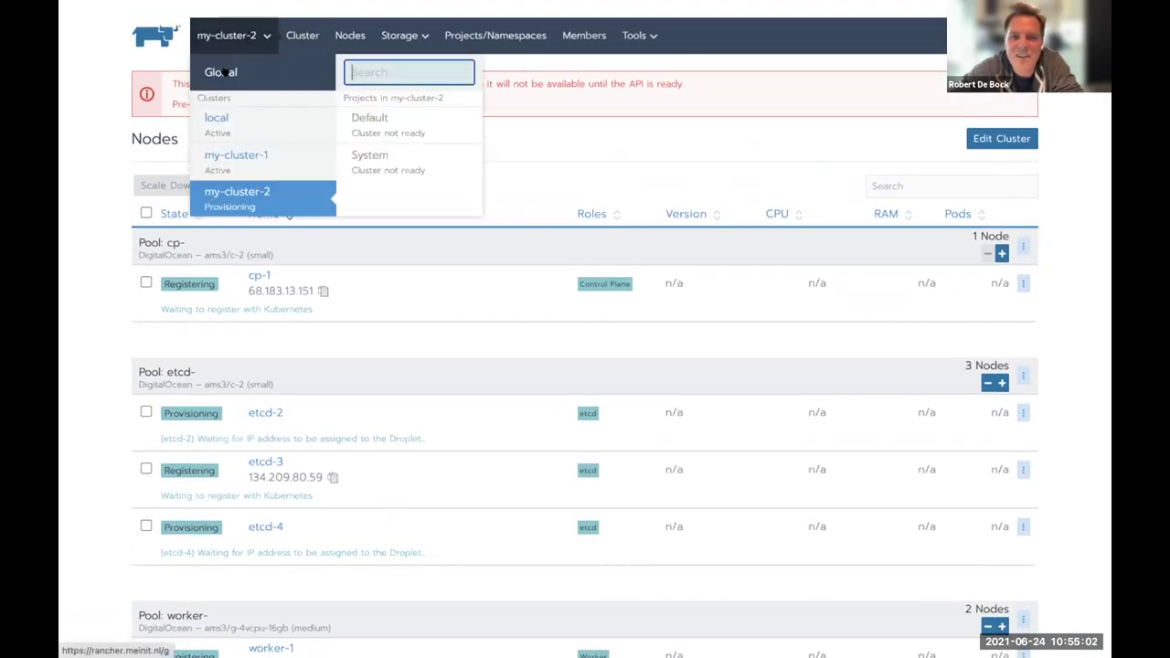
pyautogui.click(228, 71)
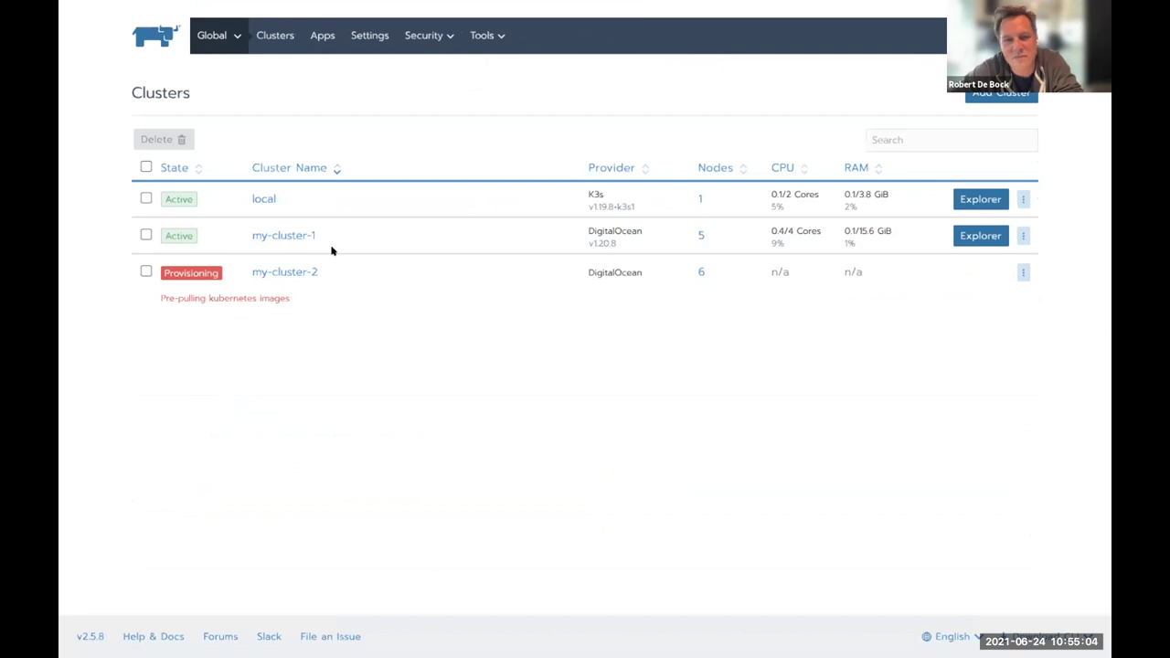
# Step: Open my-cluster-1 in the Cluster Explorer and examine its dashboard's resource counts, pod, core and memory gauges, and events
pyautogui.click(269, 235)
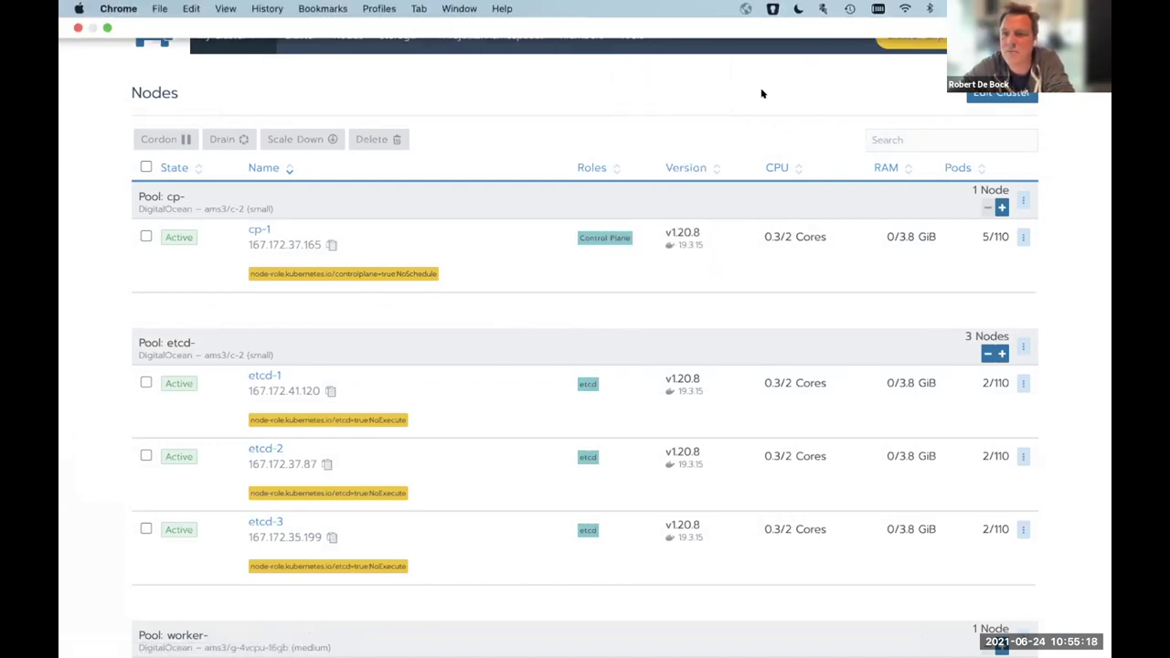
pyautogui.click(844, 139)
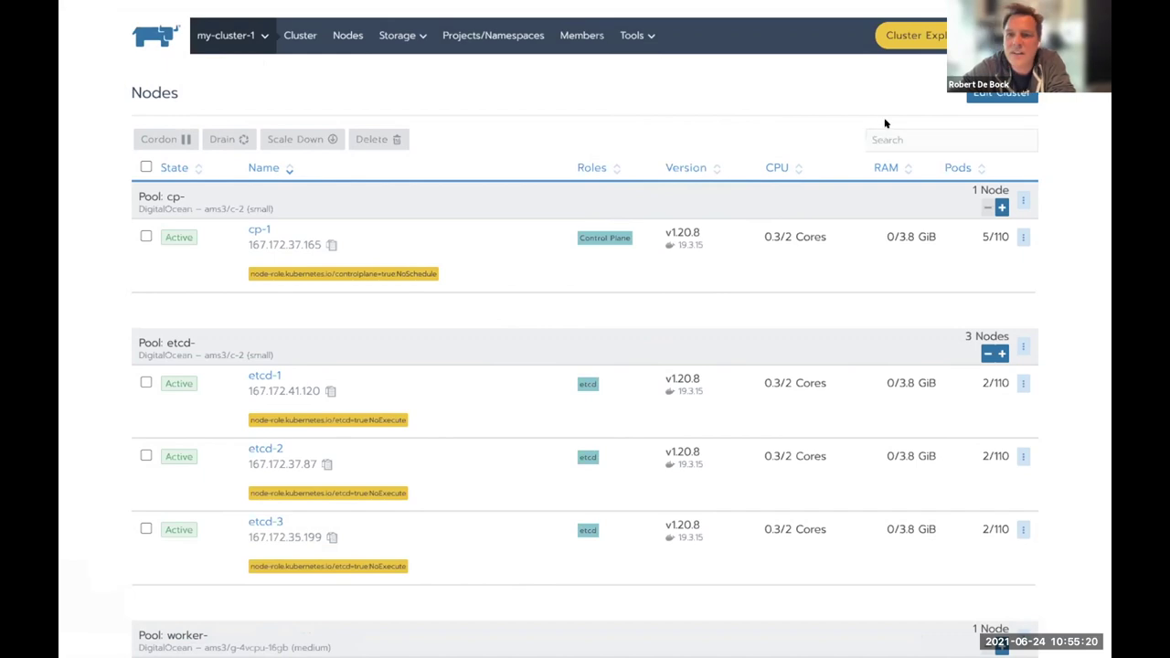
pyautogui.click(910, 41)
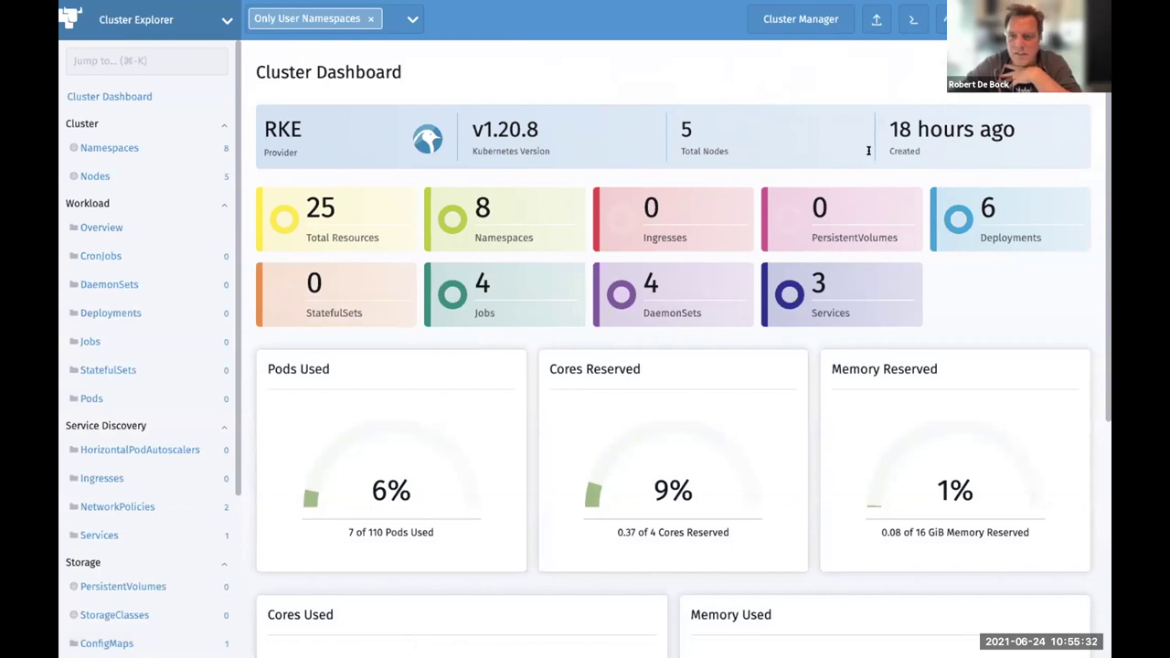
pyautogui.scroll(-2, 716, 371)
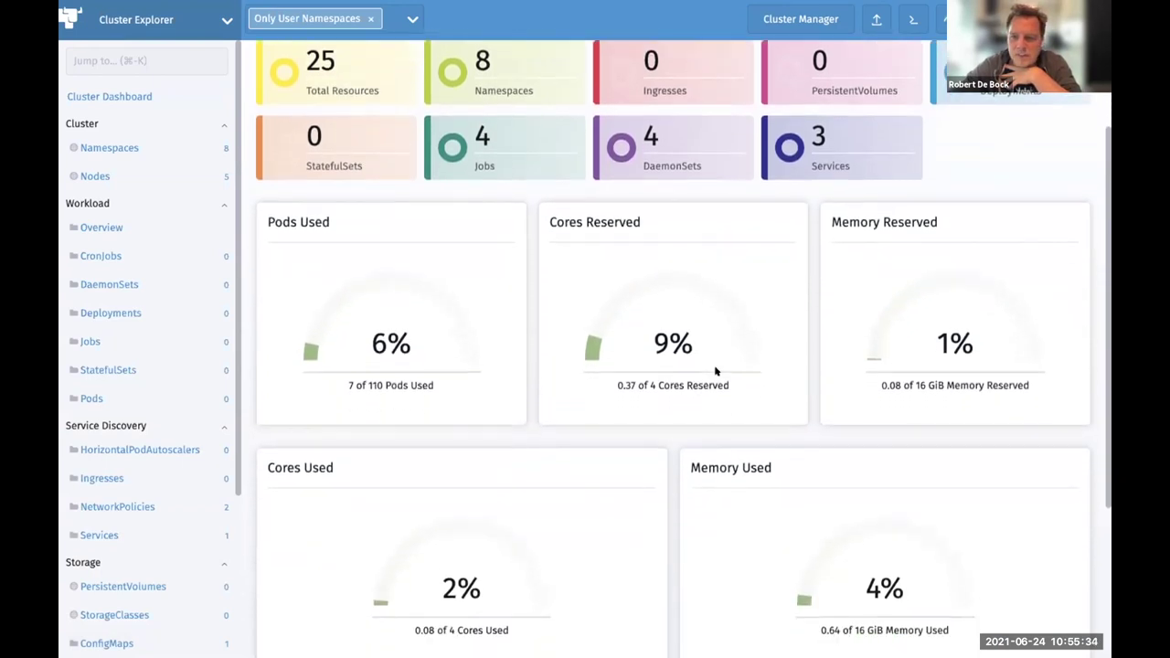
pyautogui.scroll(-2, 716, 370)
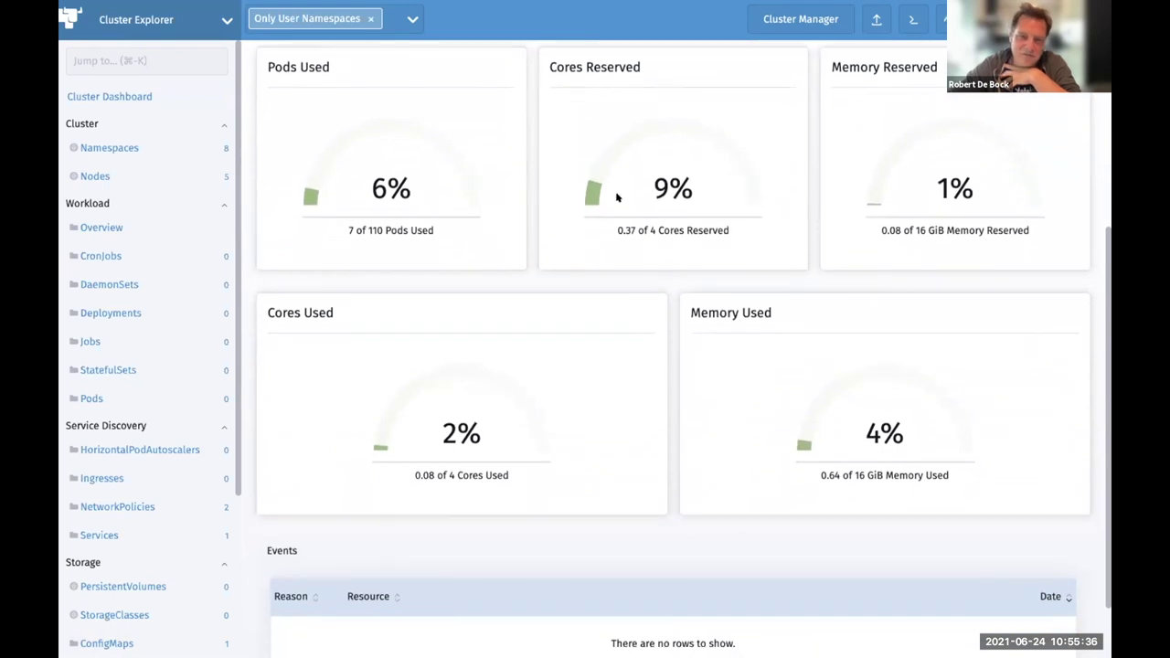
pyautogui.scroll(-1, 650, 472)
pyautogui.scroll(3, 650, 472)
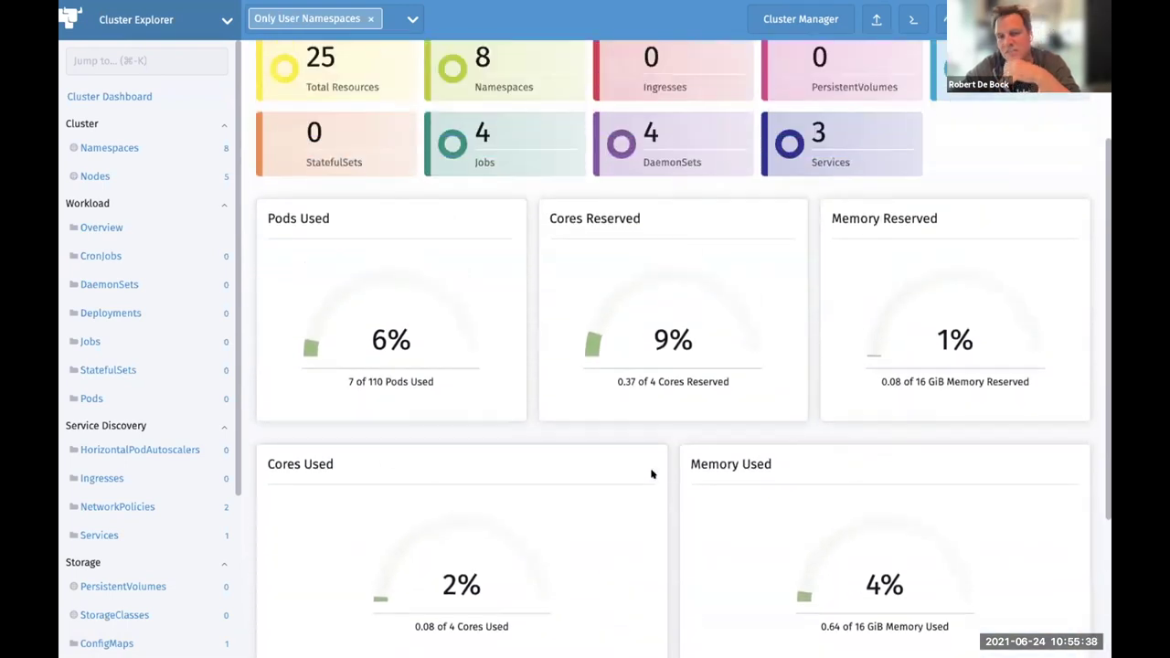
pyautogui.scroll(2, 652, 474)
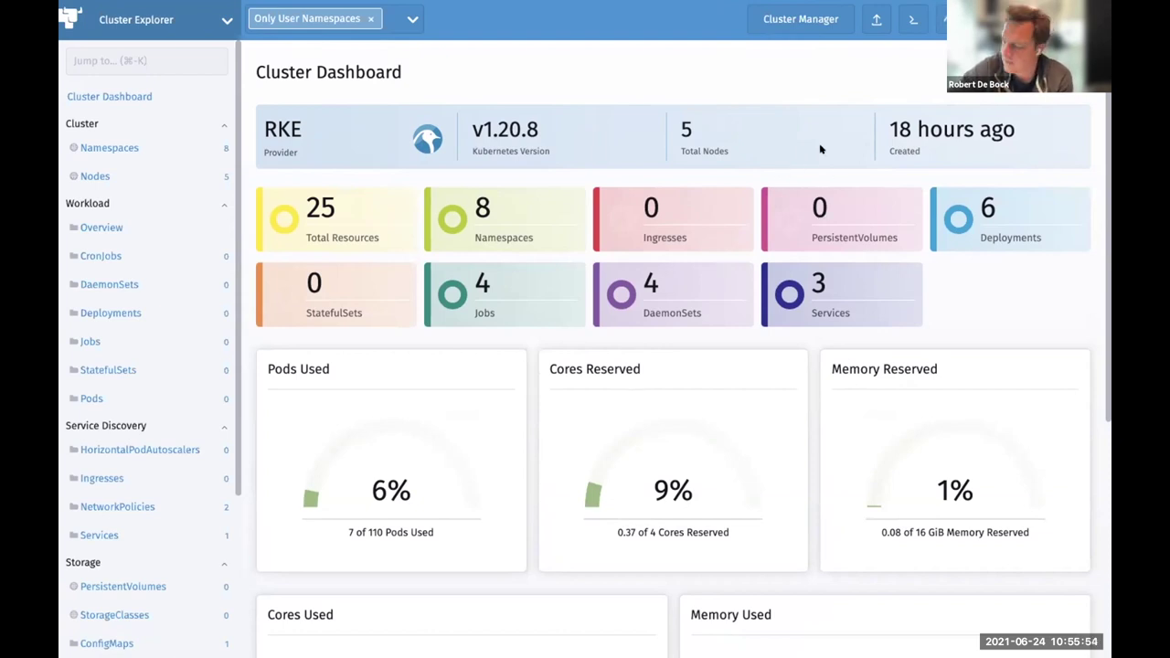
# Step: Open a kubectl shell for my-cluster-1 and list the pods in the default namespace with "kubectl get pods"
pyautogui.click(911, 20)
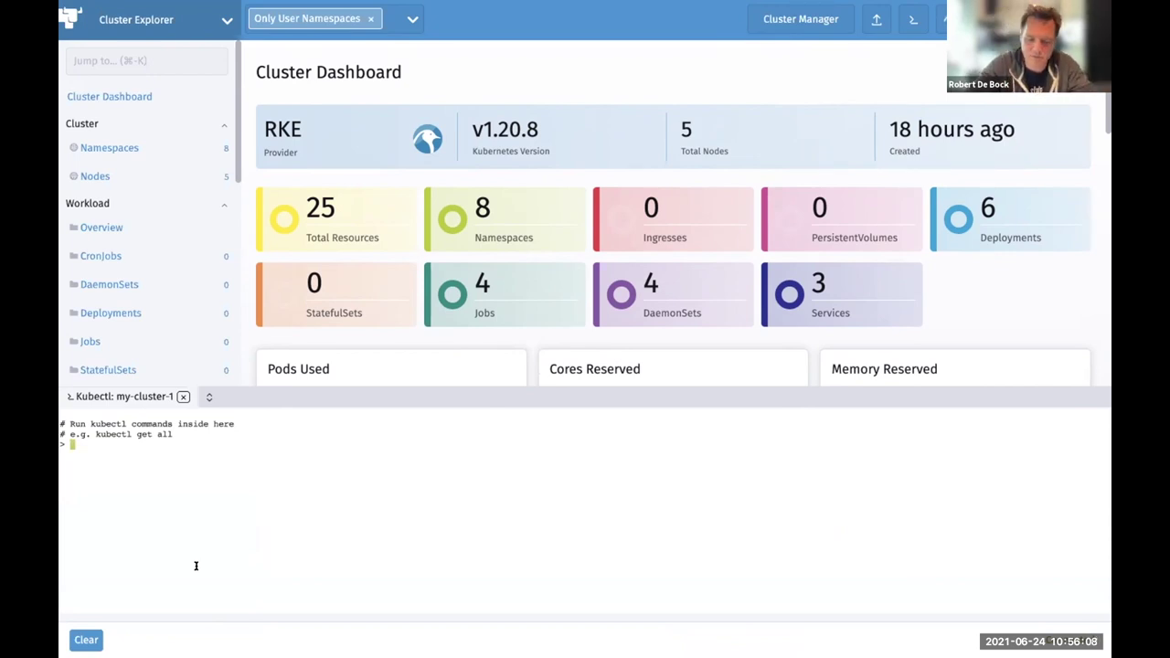
pyautogui.write('kub')
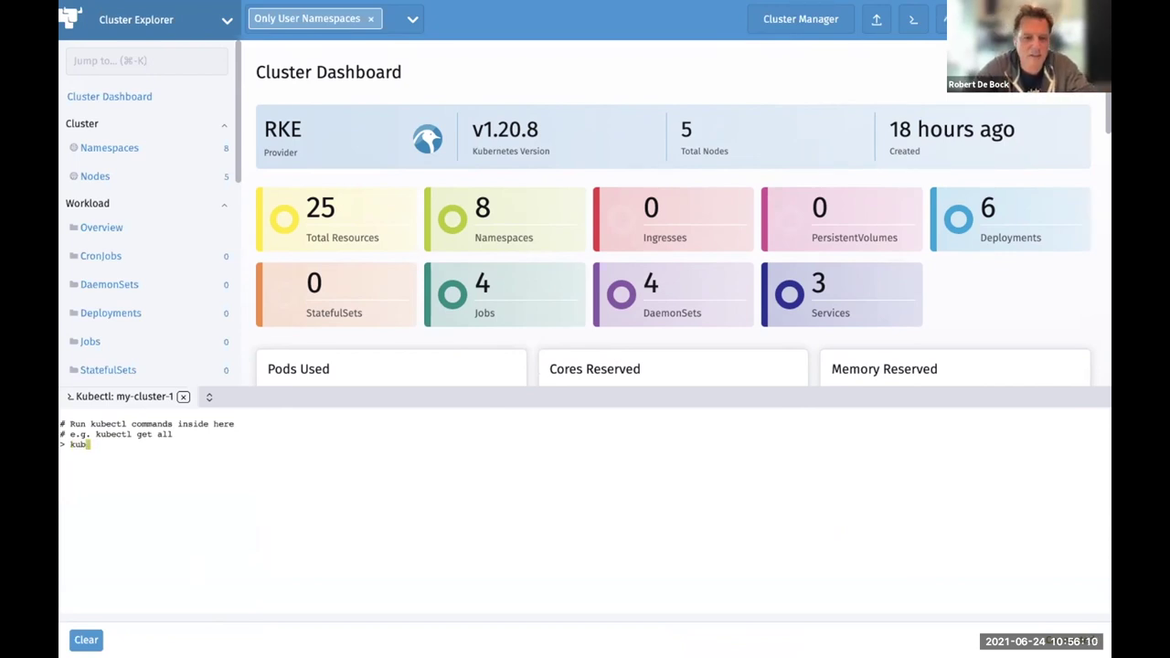
pyautogui.write('ectl get pods')
pyautogui.press('Return')
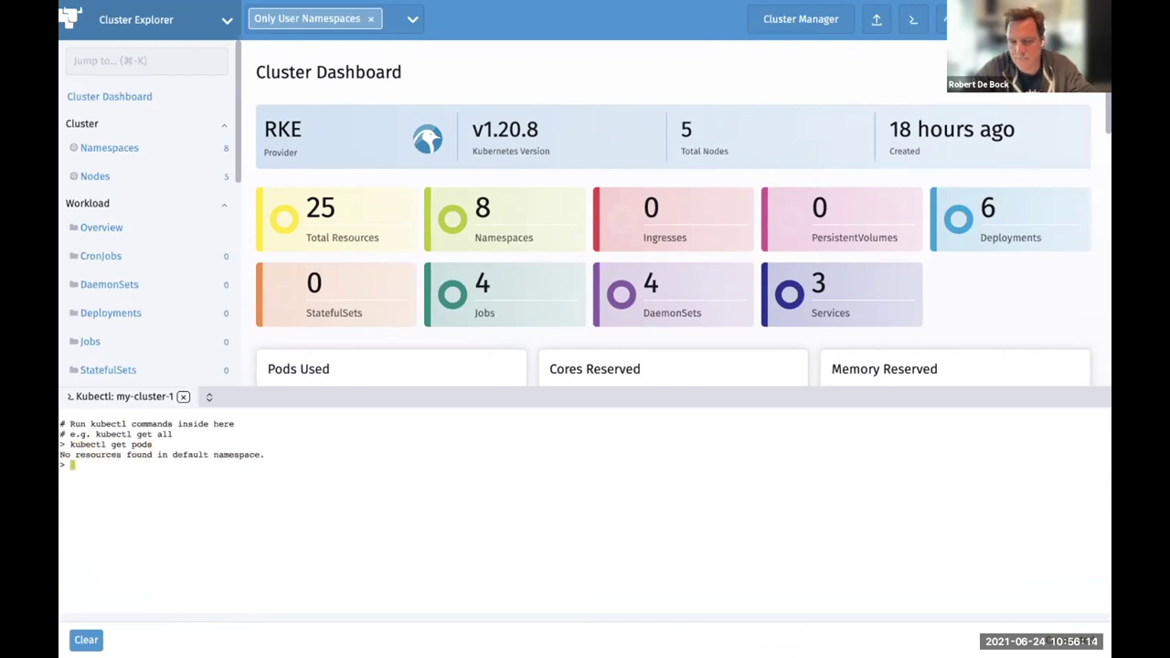